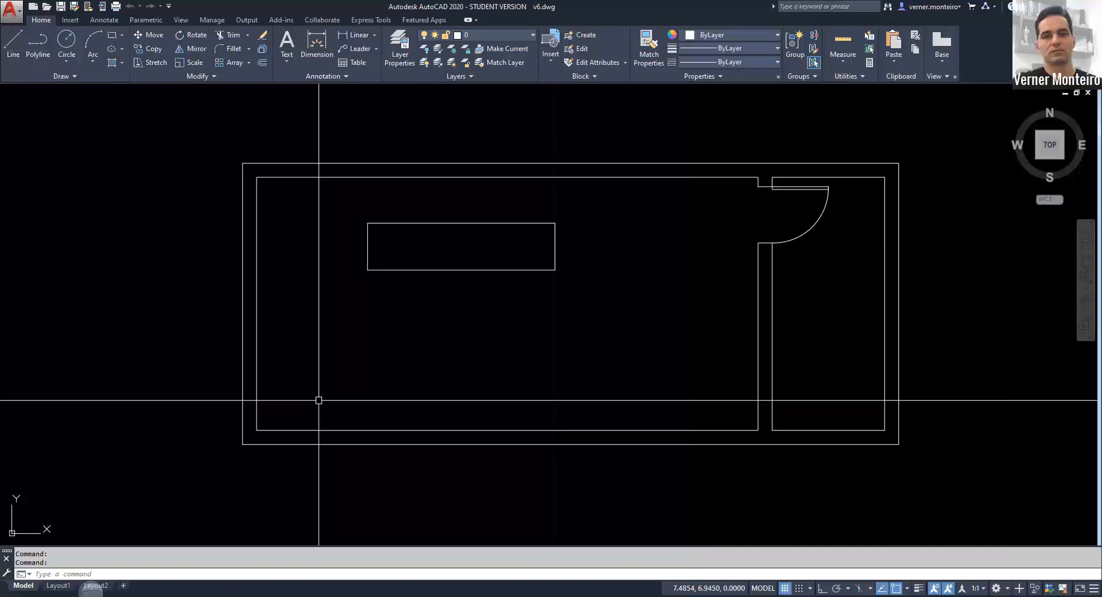
# - Move the loose rectangle by its upper-left corner to the large room's inner upper-left corner
pyautogui.write('m')
pyautogui.press('Return')
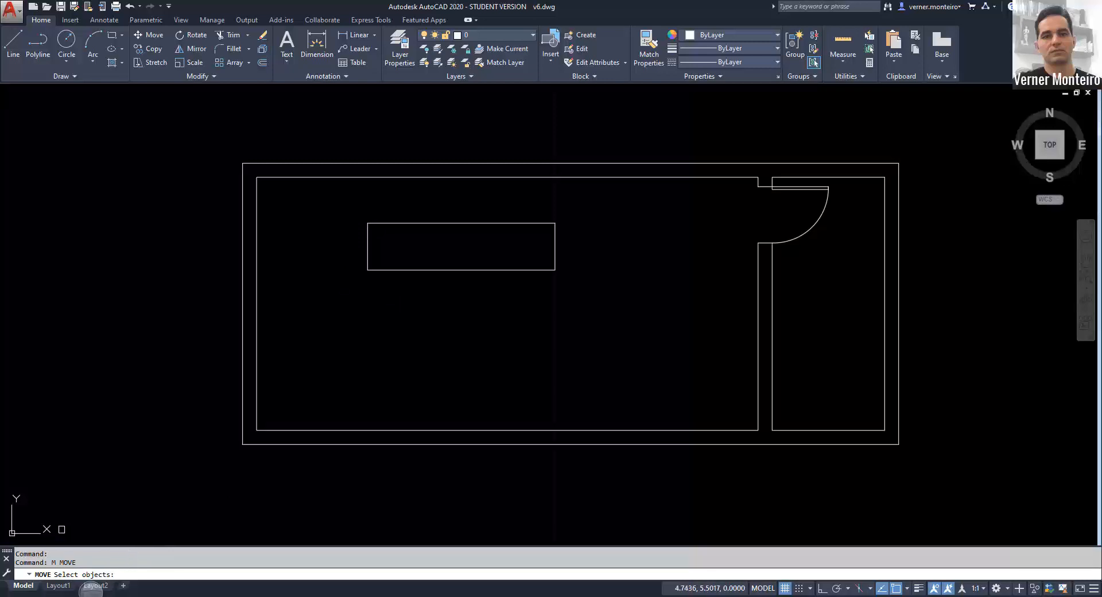
pyautogui.click(338, 287)
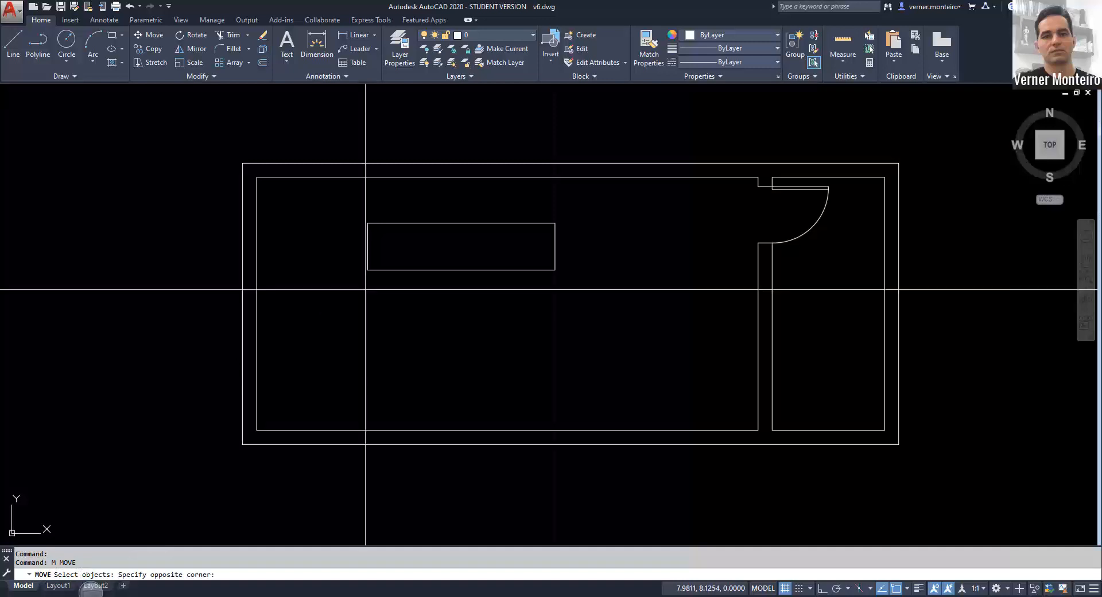
pyautogui.click(360, 290)
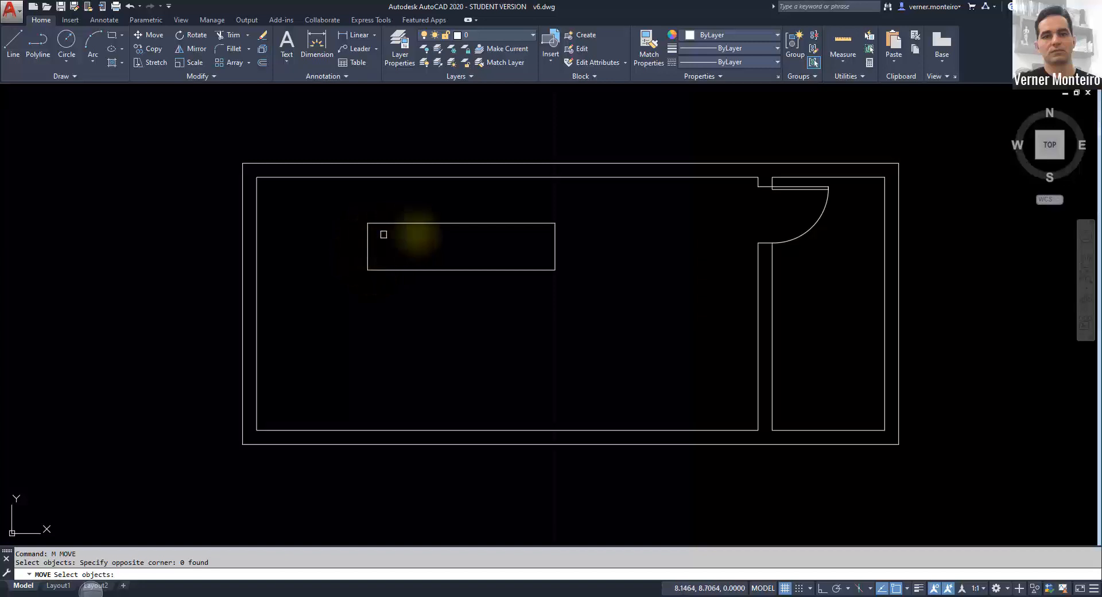
pyautogui.click(347, 286)
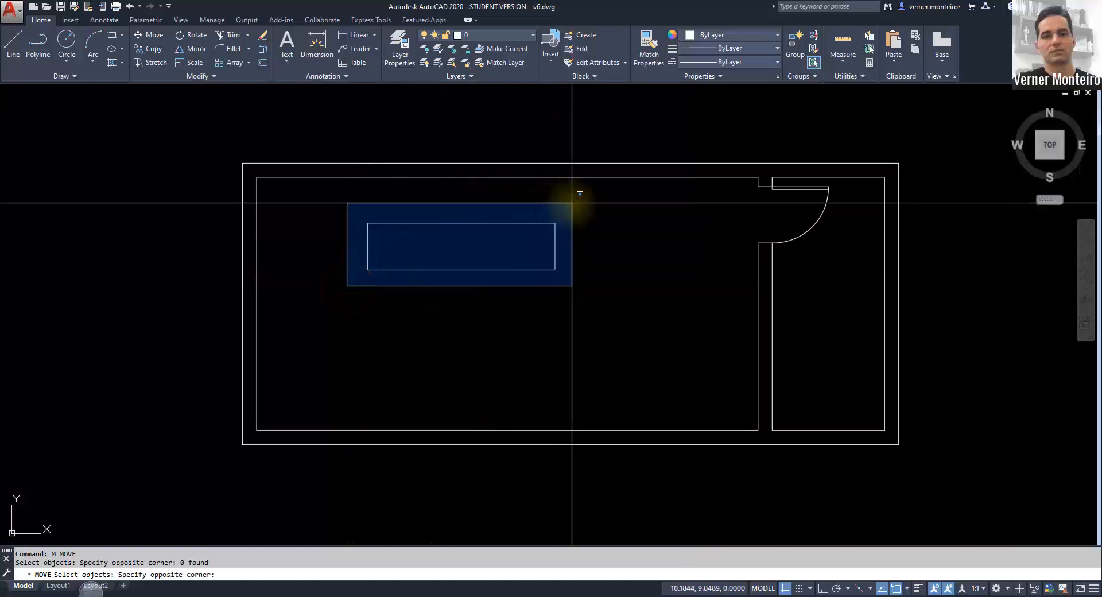
pyautogui.click(340, 248)
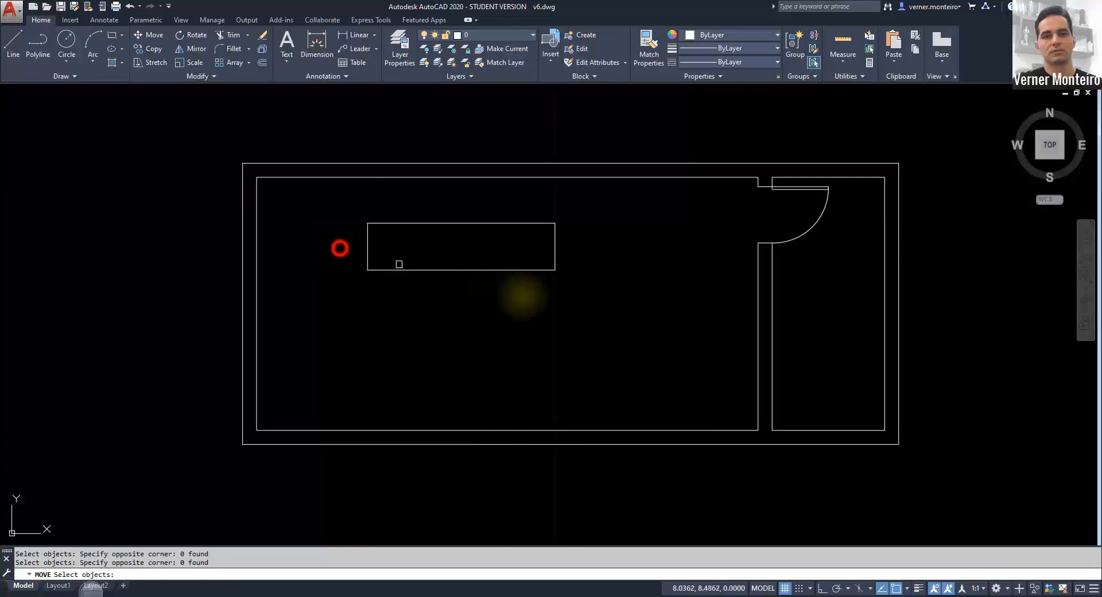
pyautogui.click(593, 300)
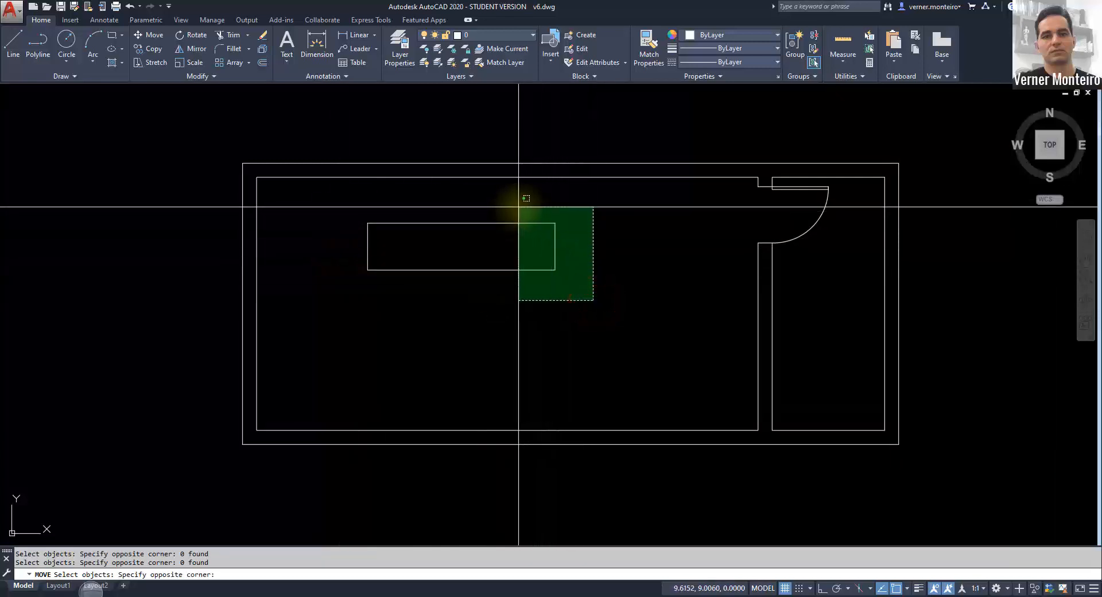
pyautogui.click(527, 198)
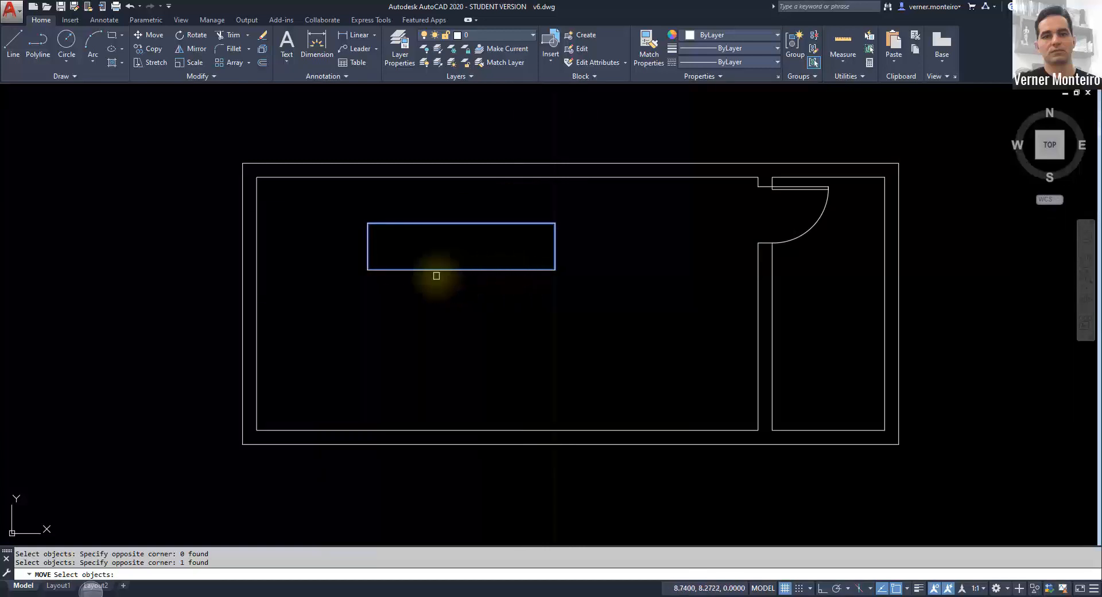
pyautogui.click(571, 283)
pyautogui.click(515, 207)
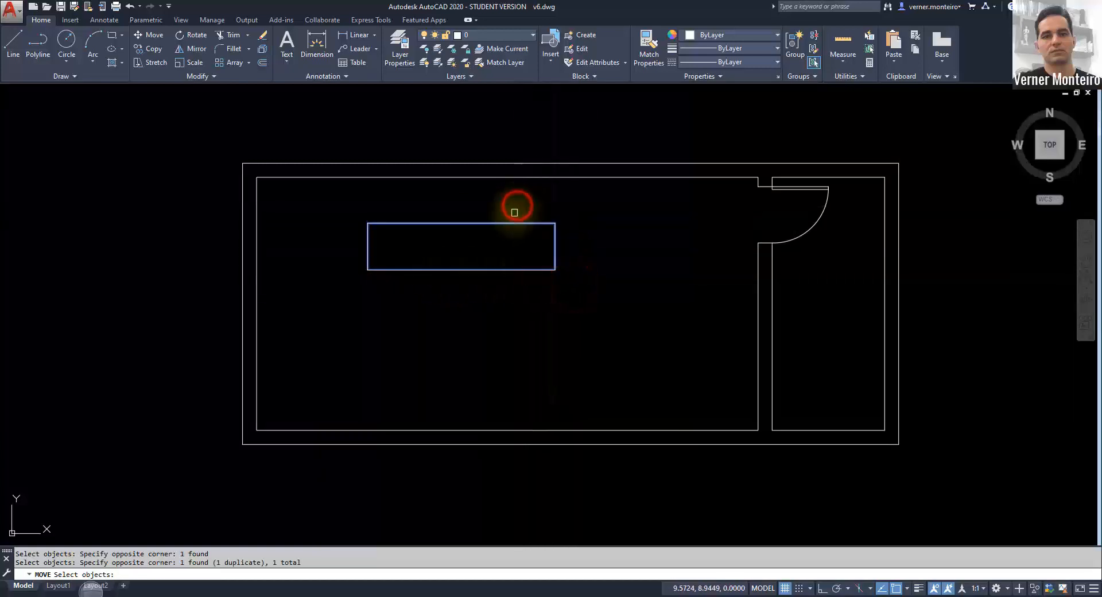
pyautogui.press('Return')
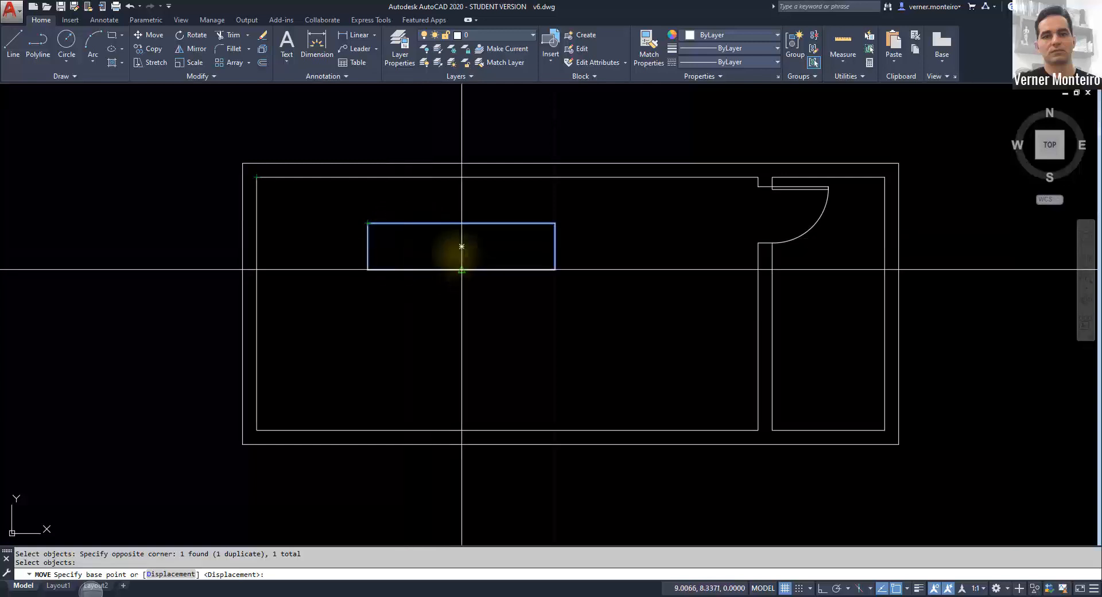
pyautogui.click(367, 223)
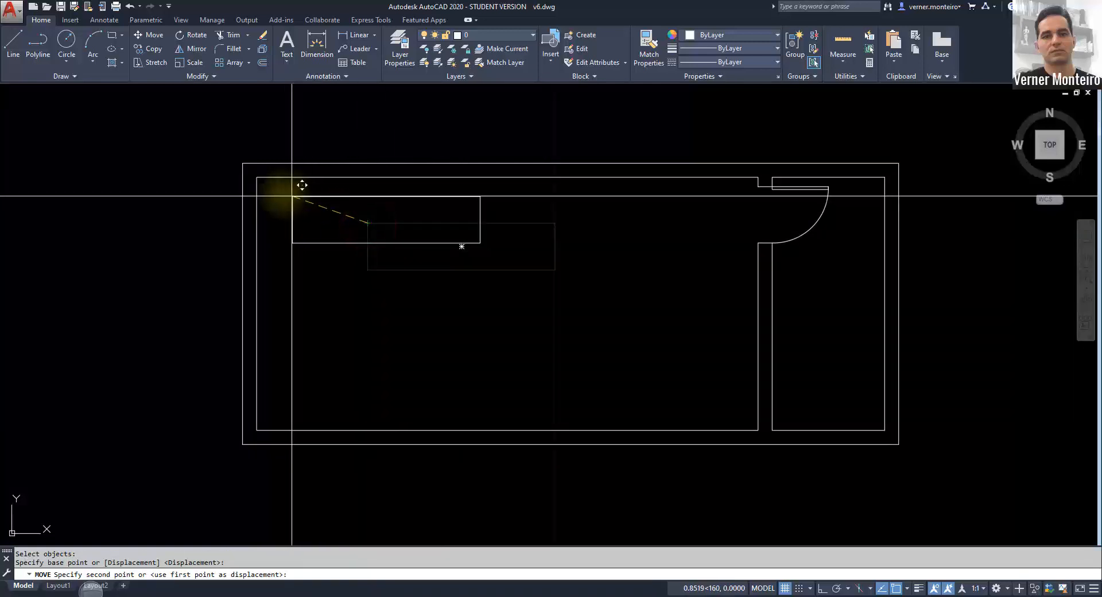
pyautogui.click(256, 177)
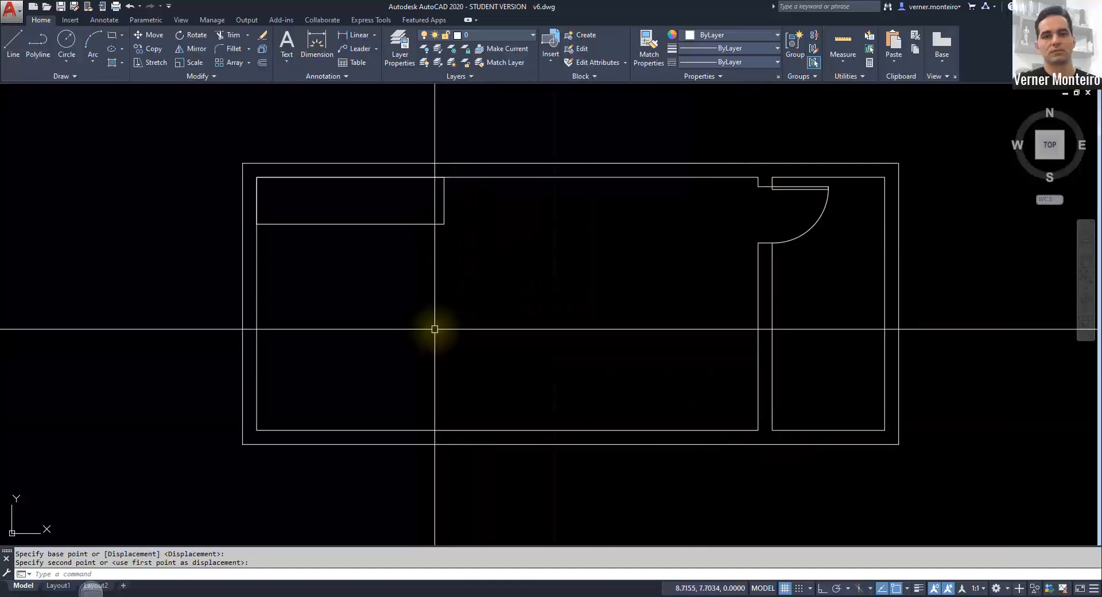
# - Move the rectangle by its lower-right corner to the large room's inner lower-right corner
pyautogui.write('m')
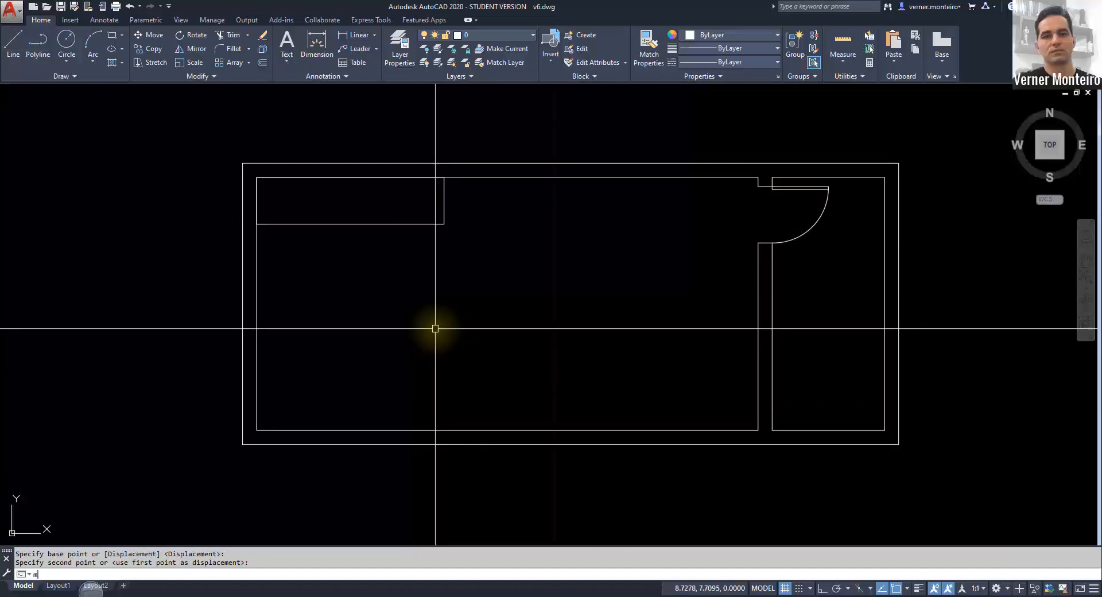
pyautogui.press('Return')
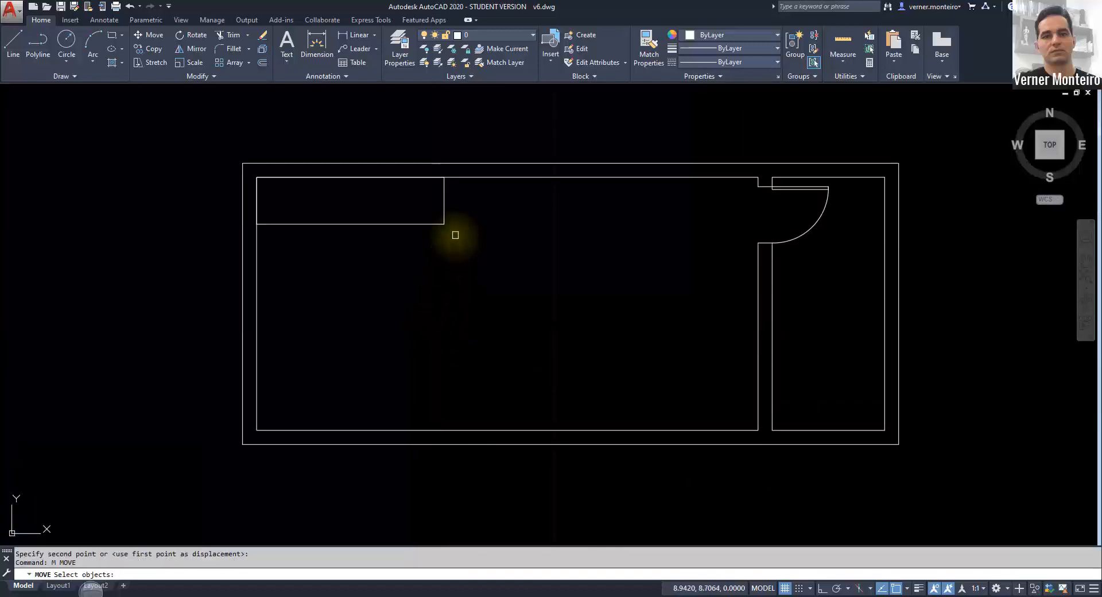
pyautogui.click(454, 233)
pyautogui.click(419, 208)
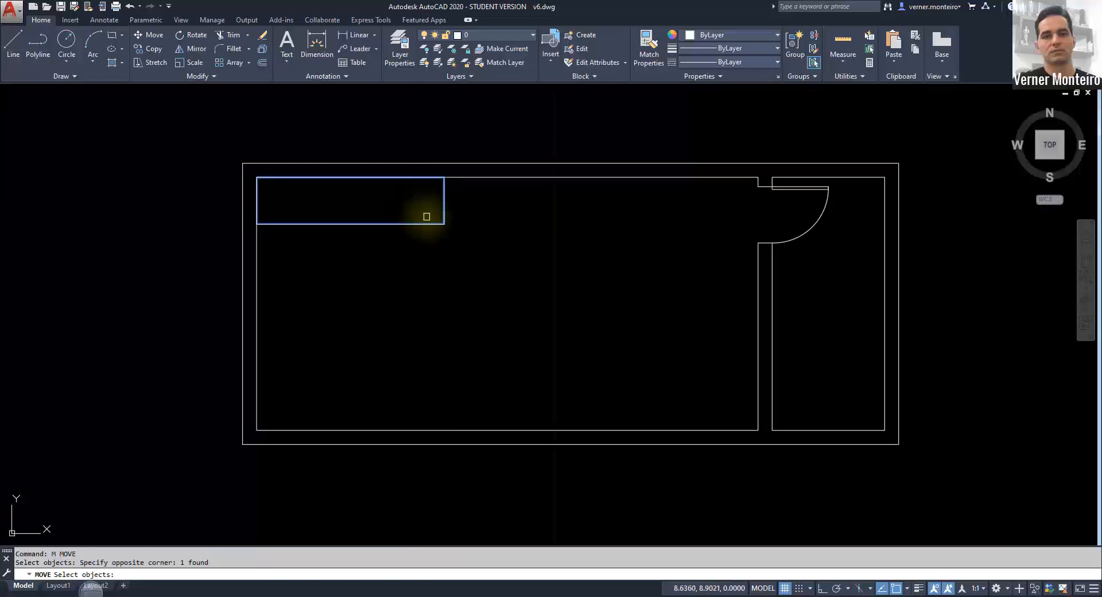
pyautogui.press('Return')
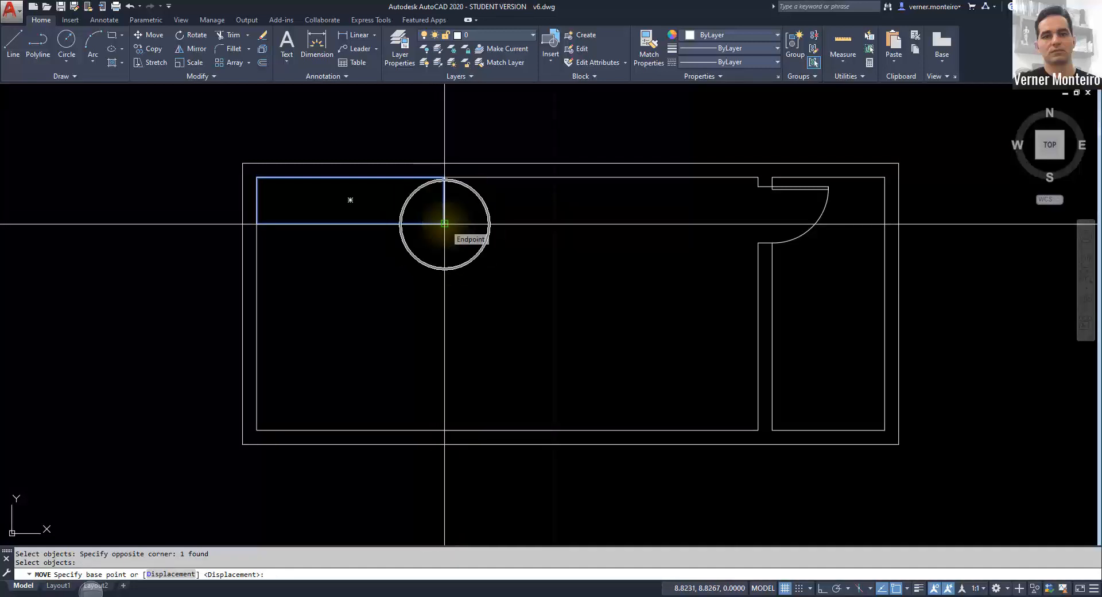
pyautogui.click(444, 224)
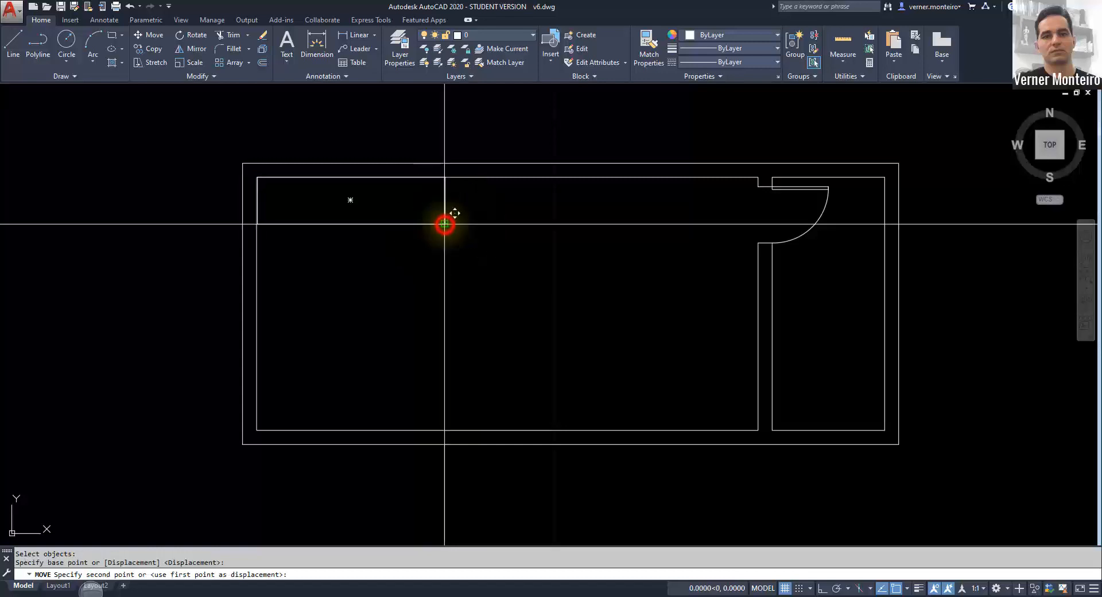
pyautogui.click(758, 430)
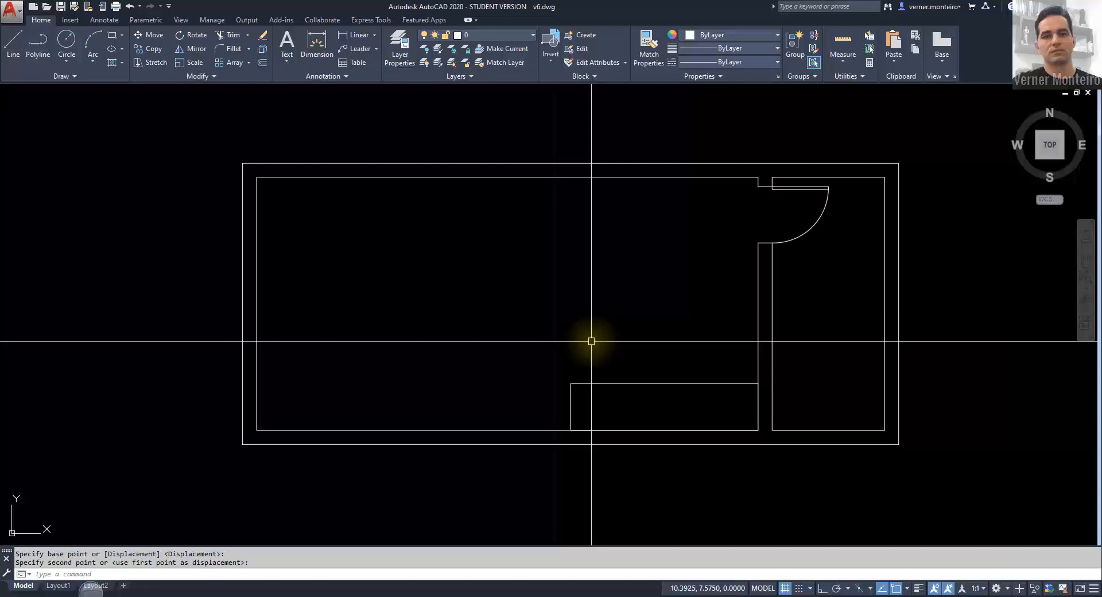
# - Move the rectangle 1 unit straight up along the partition wall, using its upper-left corner as base point with Ortho on
pyautogui.write('m')
pyautogui.press('Return')
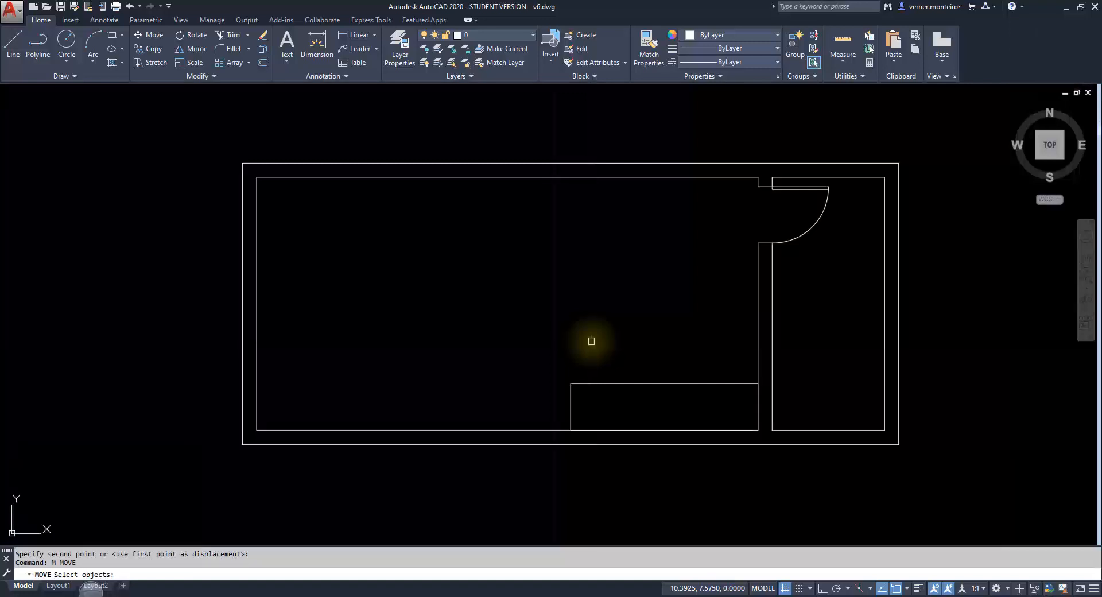
pyautogui.click(640, 394)
pyautogui.click(606, 360)
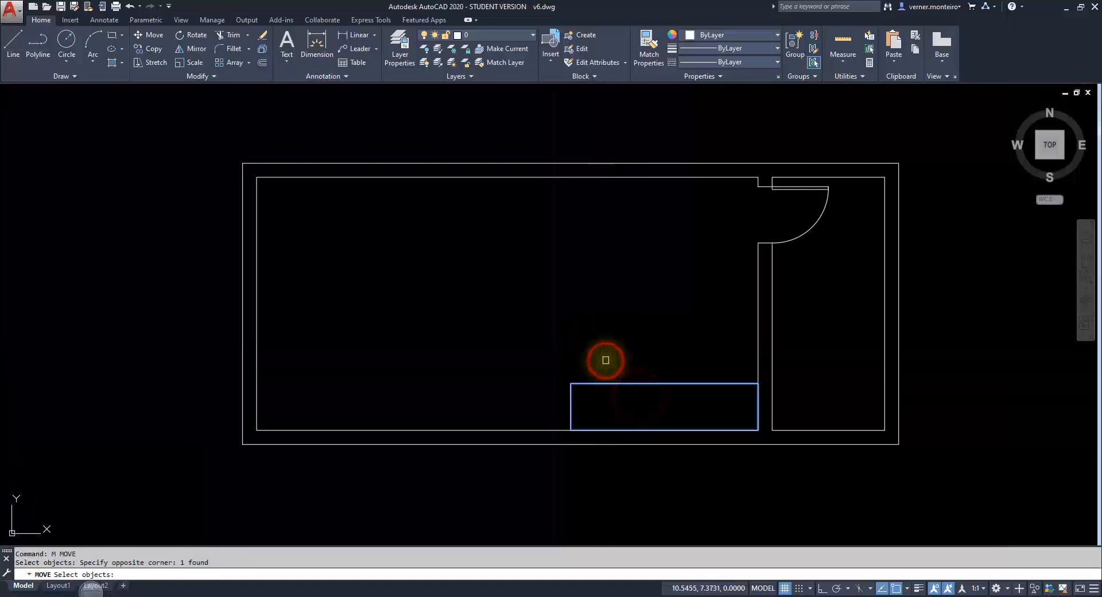
pyautogui.press('Return')
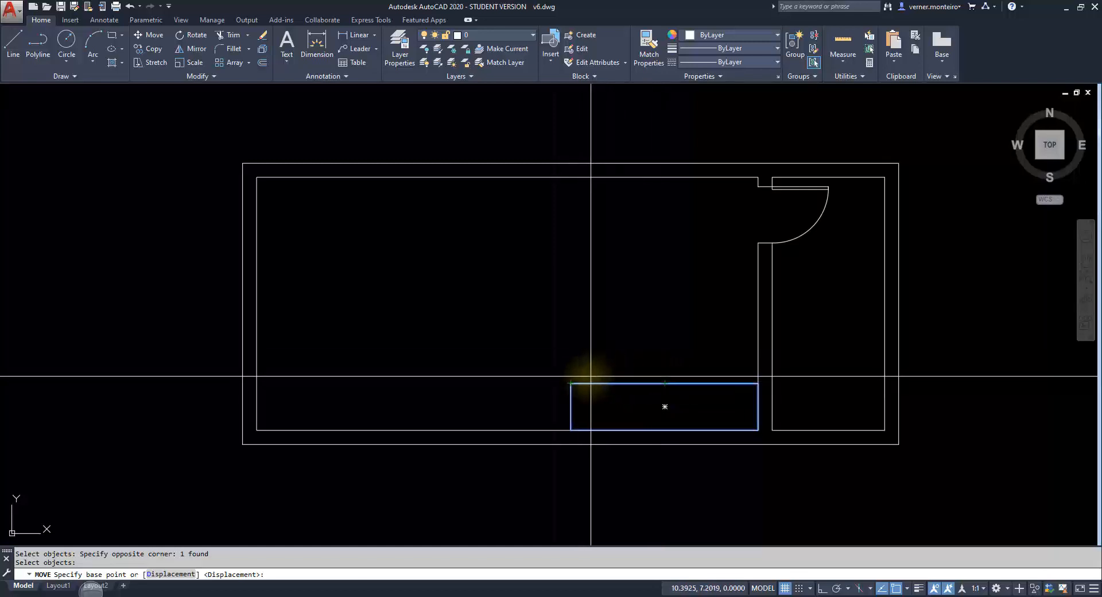
pyautogui.click(573, 383)
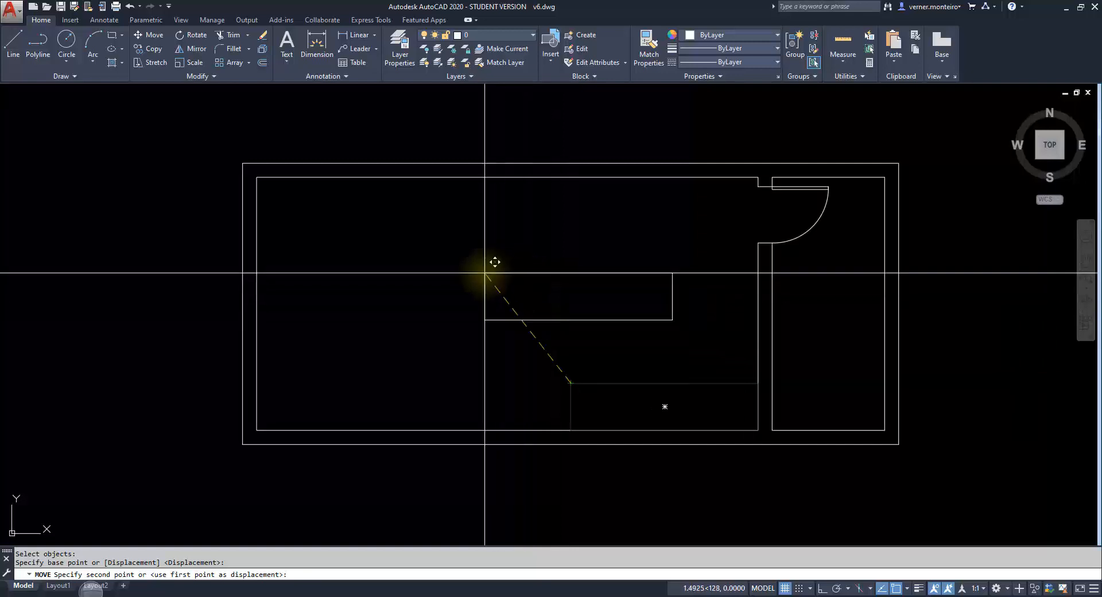
pyautogui.press('F8')
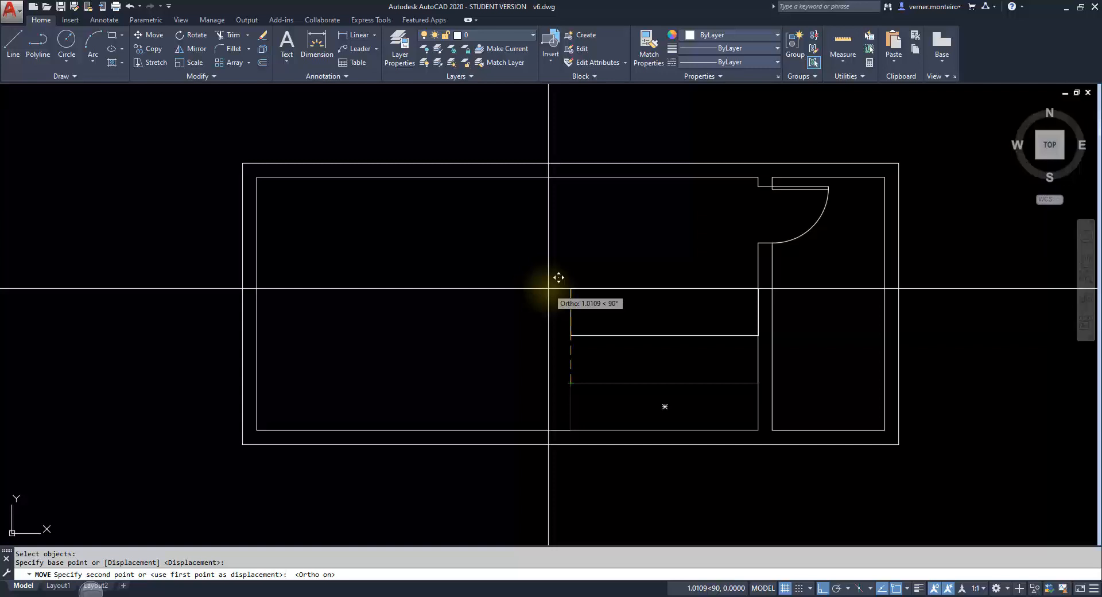
pyautogui.write('1')
pyautogui.press('Return')
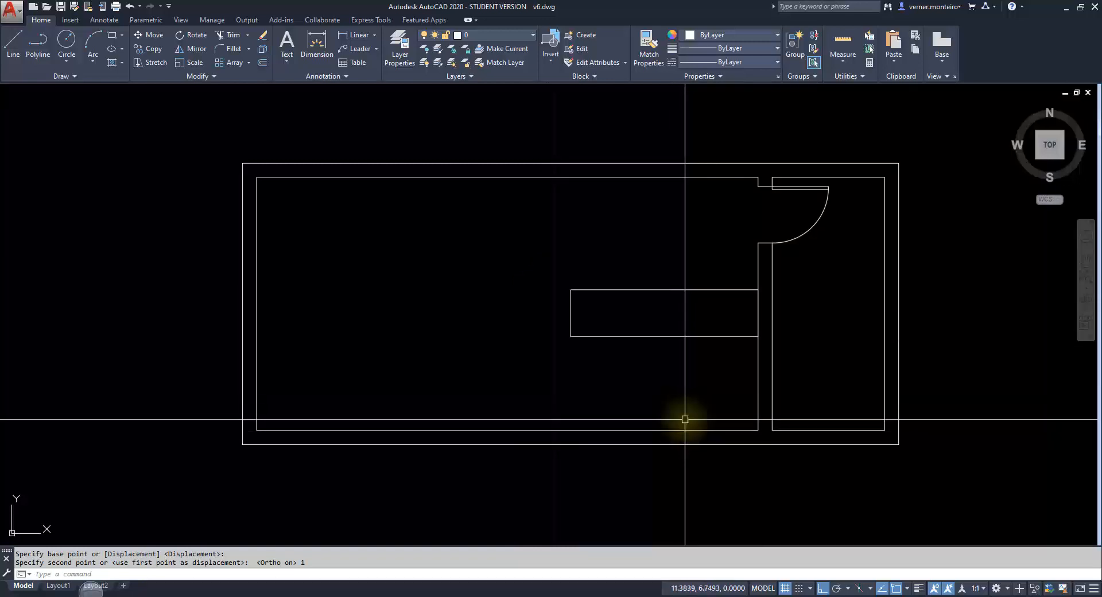
# - Measure the vertical distance from the rectangle's lower-left corner to the inner line of the lower wall
pyautogui.write('D9')
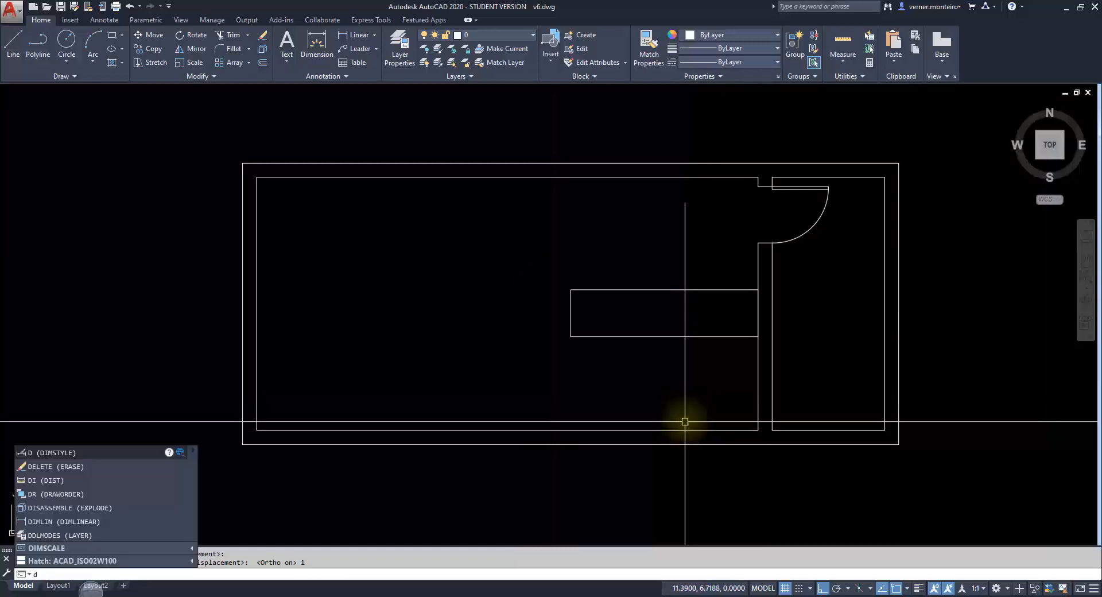
pyautogui.press('BackSpace')
pyautogui.write('1')
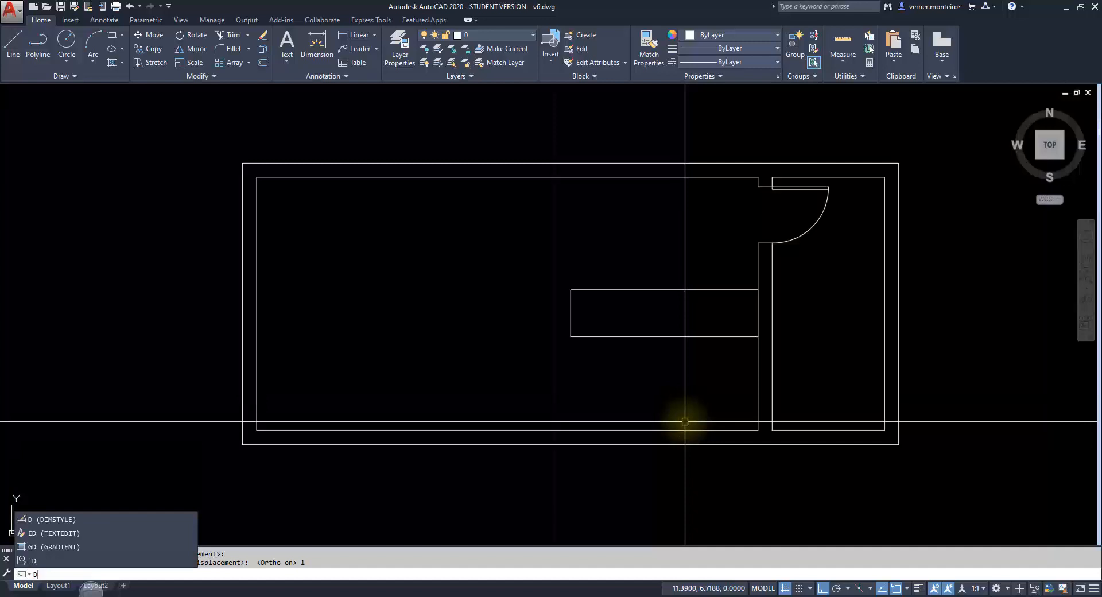
pyautogui.press('Return')
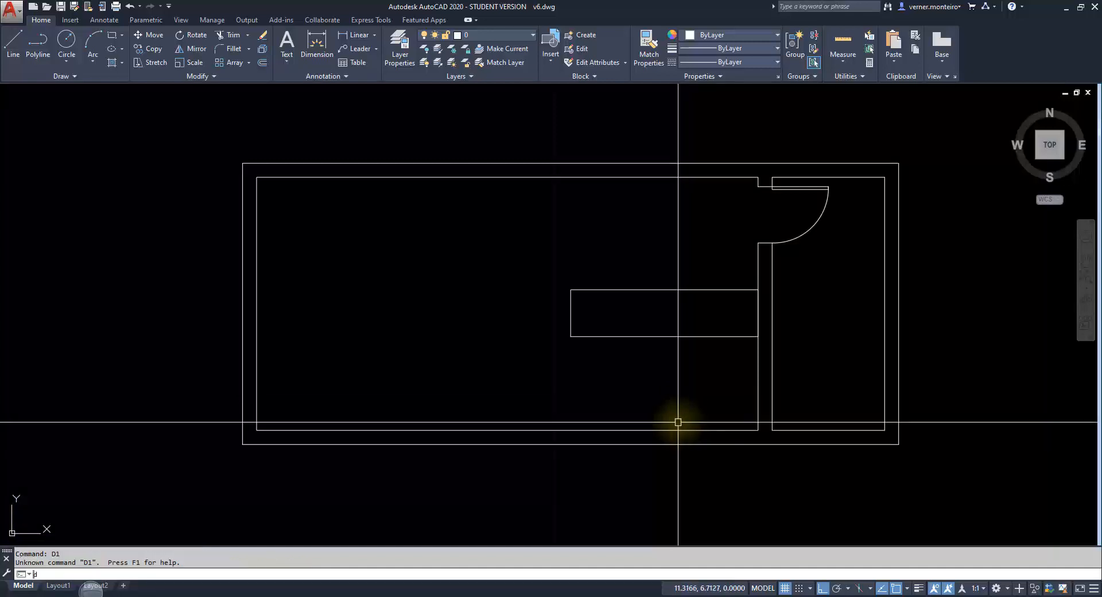
pyautogui.press('Return')
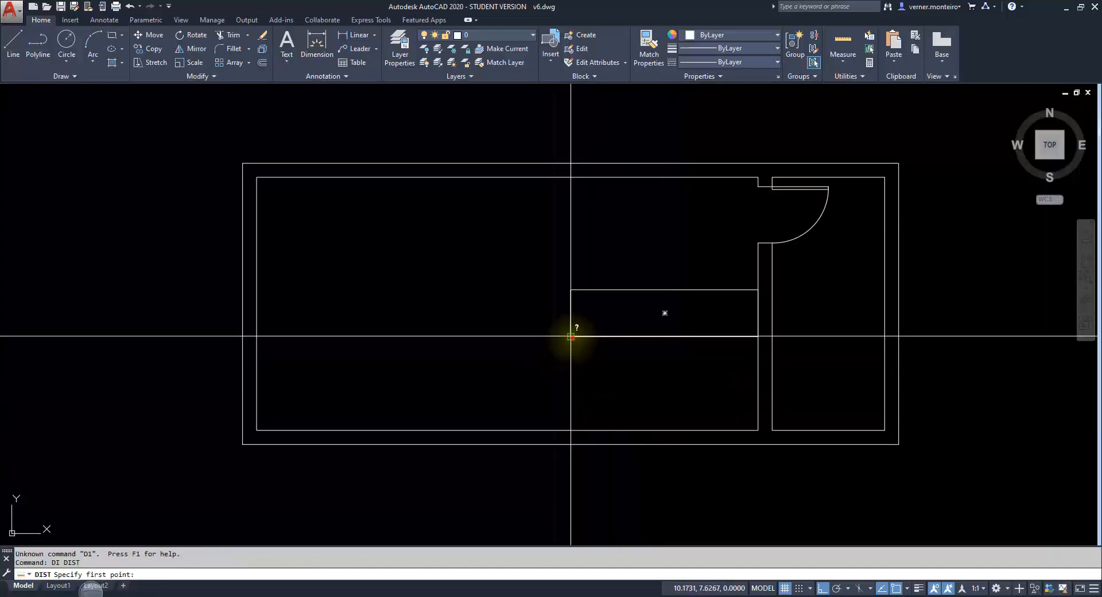
pyautogui.click(571, 337)
pyautogui.click(570, 427)
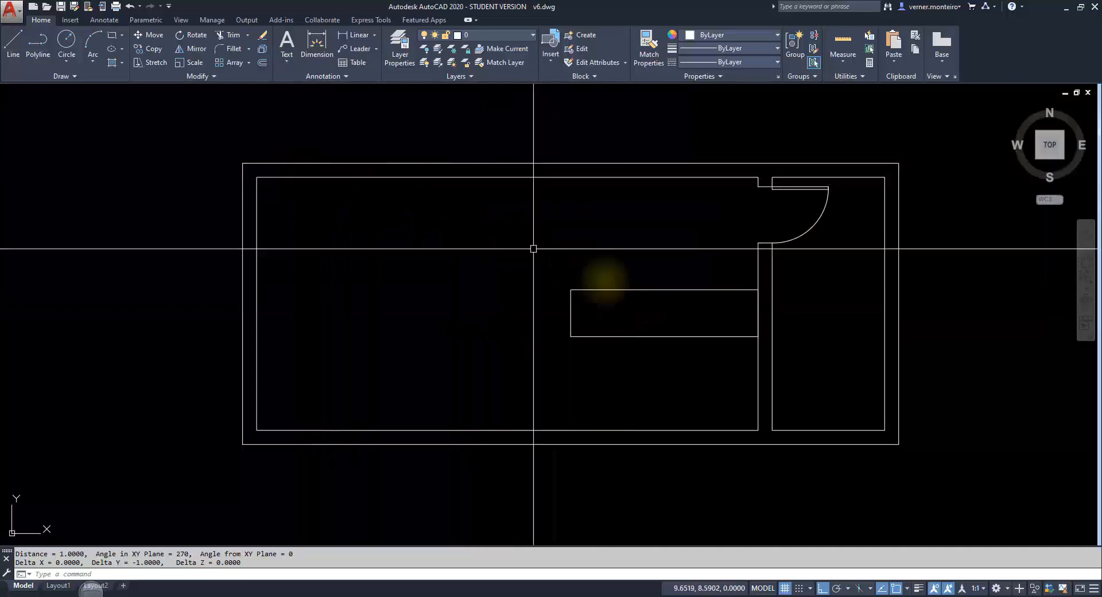
# - Copy the rectangle from its upper-left corner to the large room's inner upper-left corner with Ortho off
pyautogui.moveTo(626, 291)
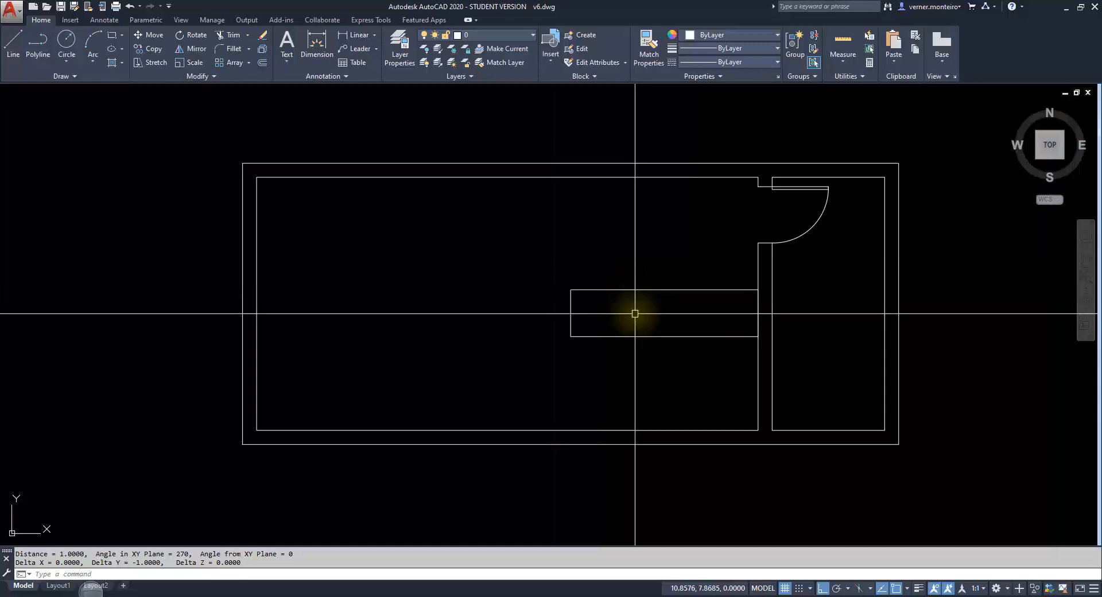
pyautogui.write('o')
pyautogui.press('Return')
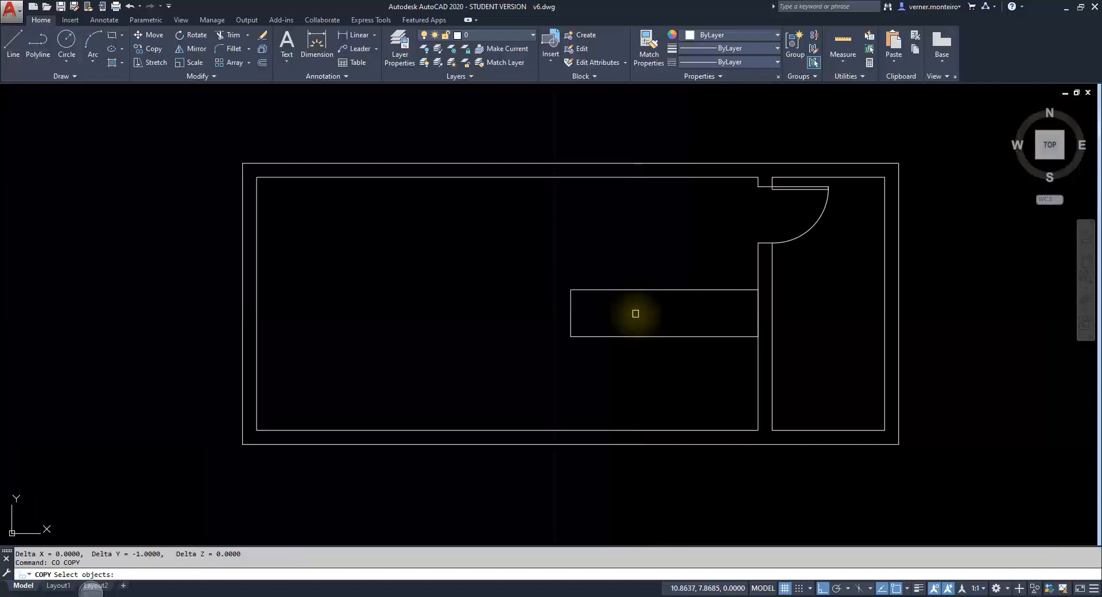
pyautogui.click(672, 345)
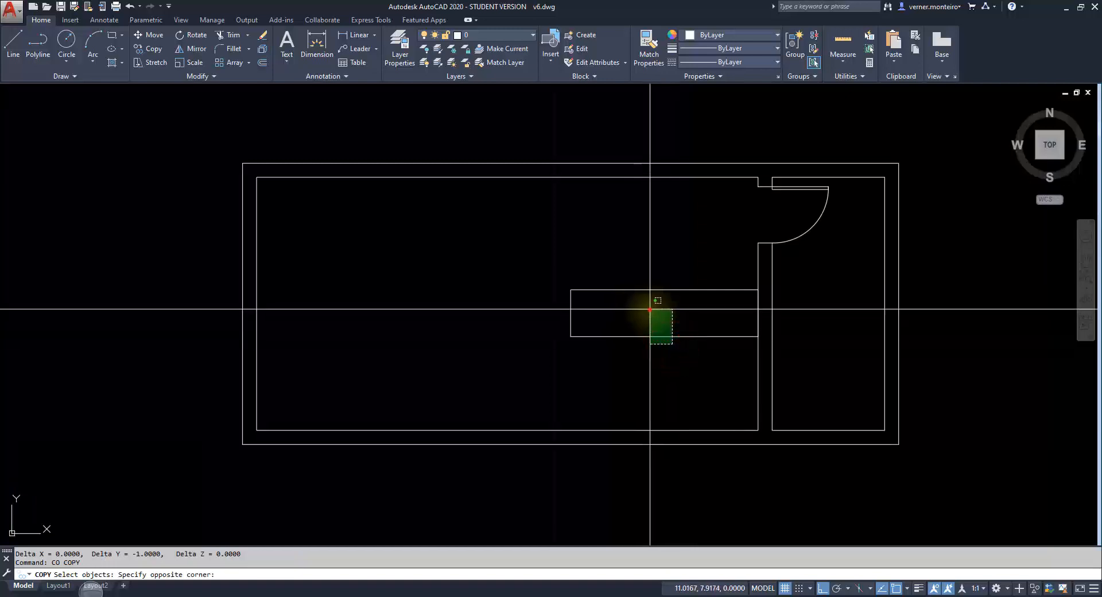
pyautogui.click(650, 310)
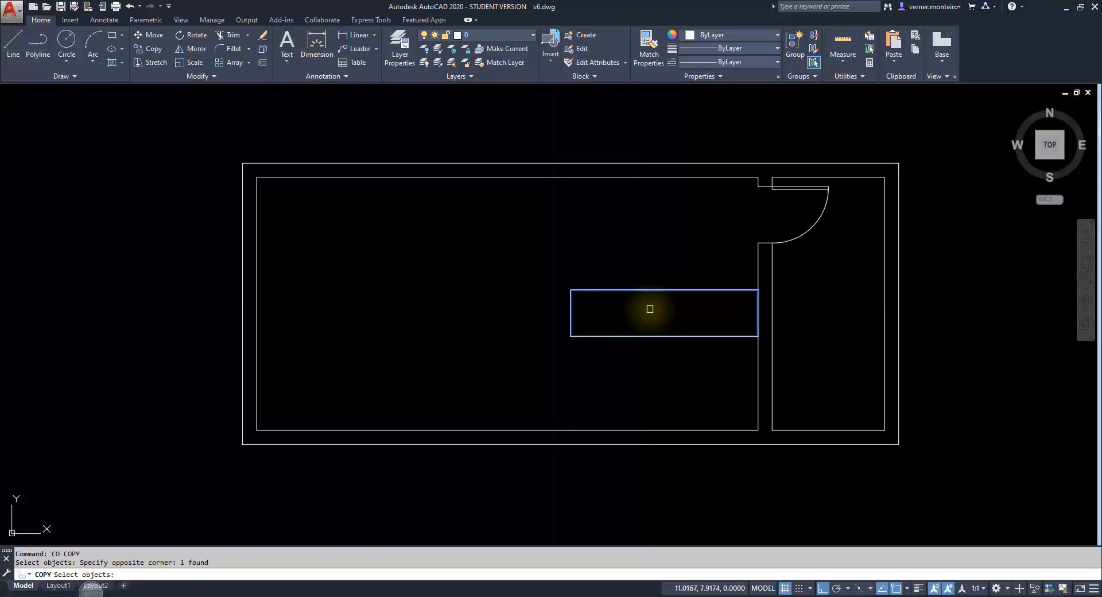
pyautogui.press('Return')
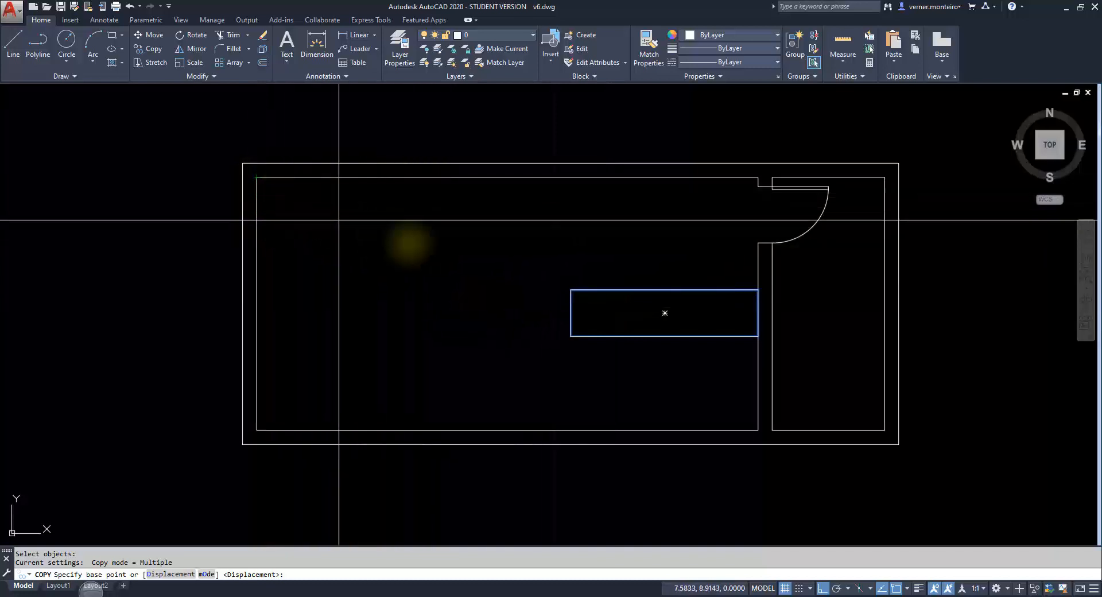
pyautogui.click(571, 289)
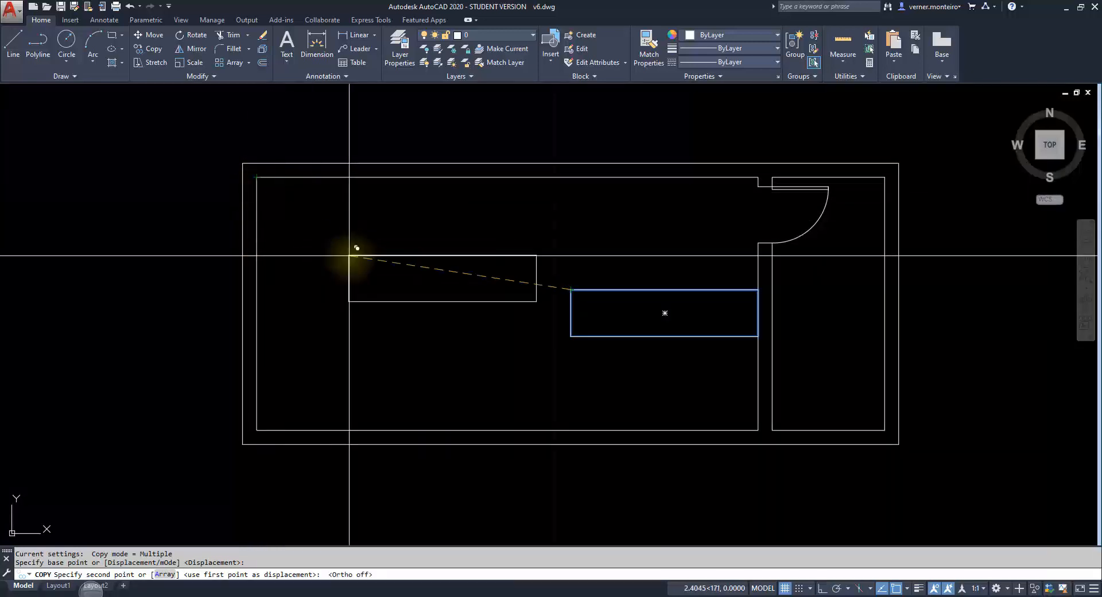
pyautogui.click(256, 177)
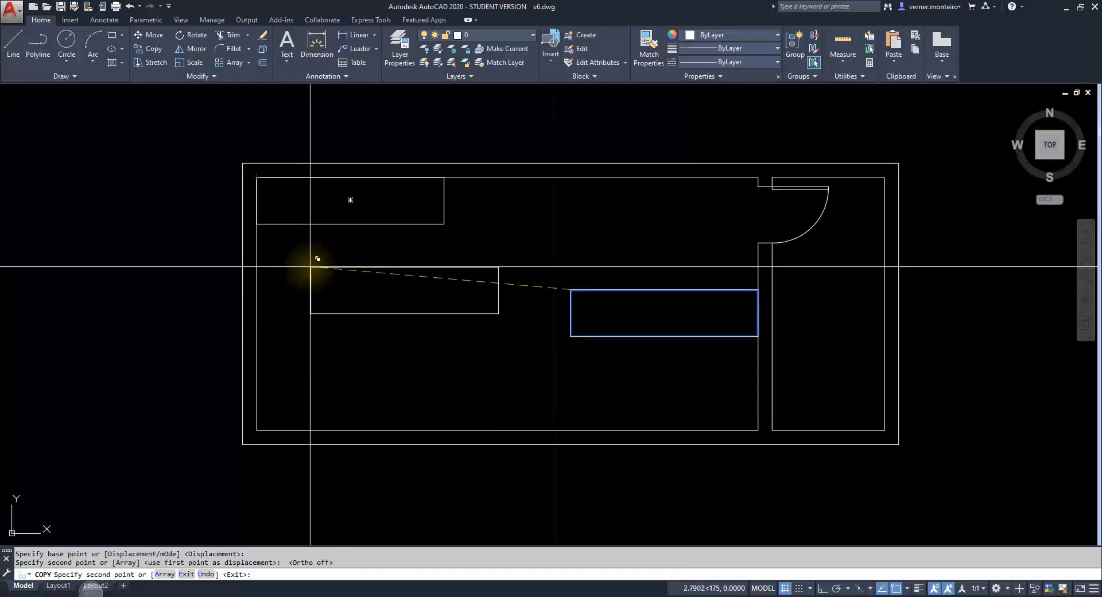
# - Copy the rectangle beside the partition wall from its lower-right corner to its lower-left corner, placing the copy end to end with it
pyautogui.press('Escape')
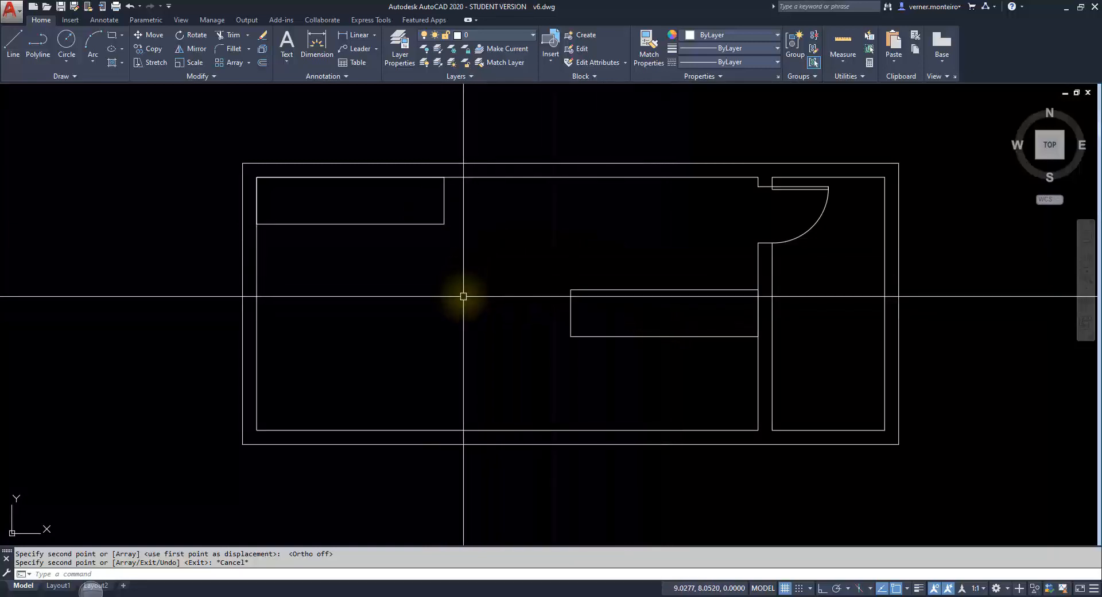
pyautogui.write('o')
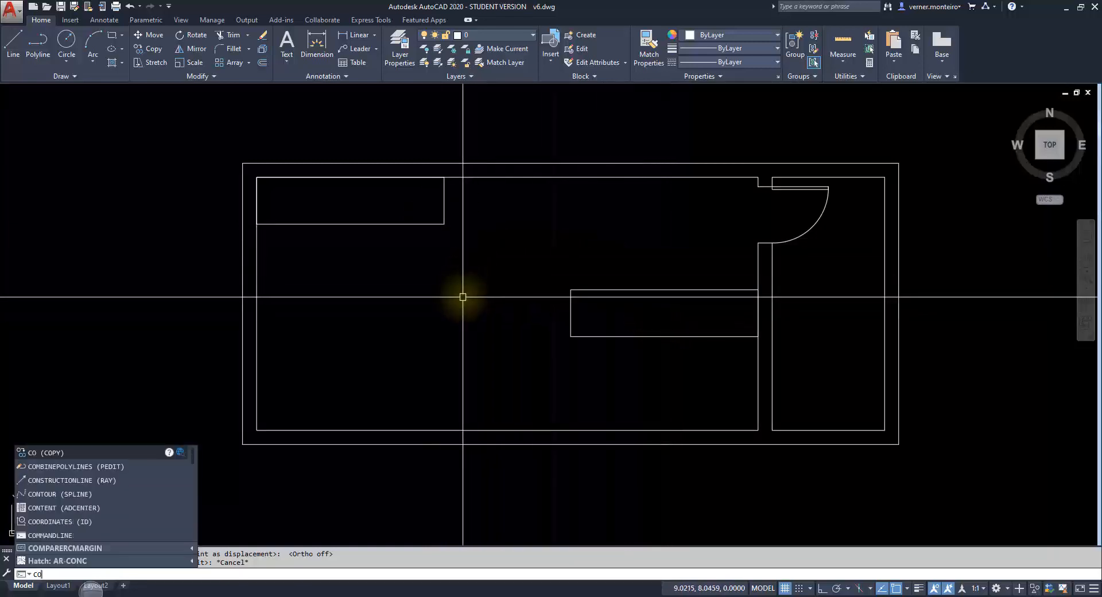
pyautogui.press('Return')
pyautogui.click(660, 345)
pyautogui.click(633, 320)
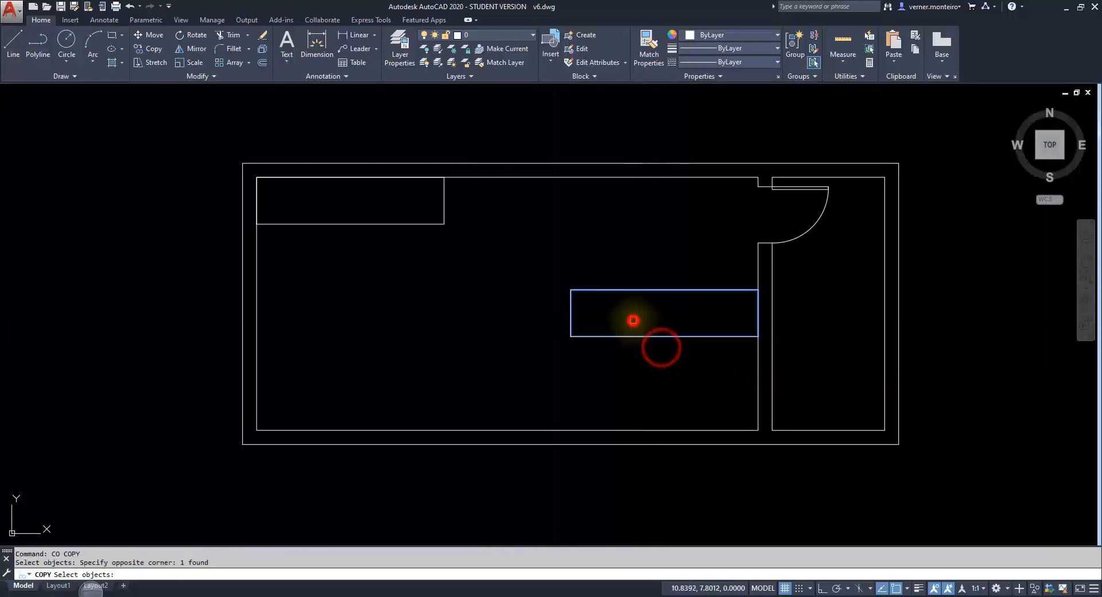
pyautogui.press('Return')
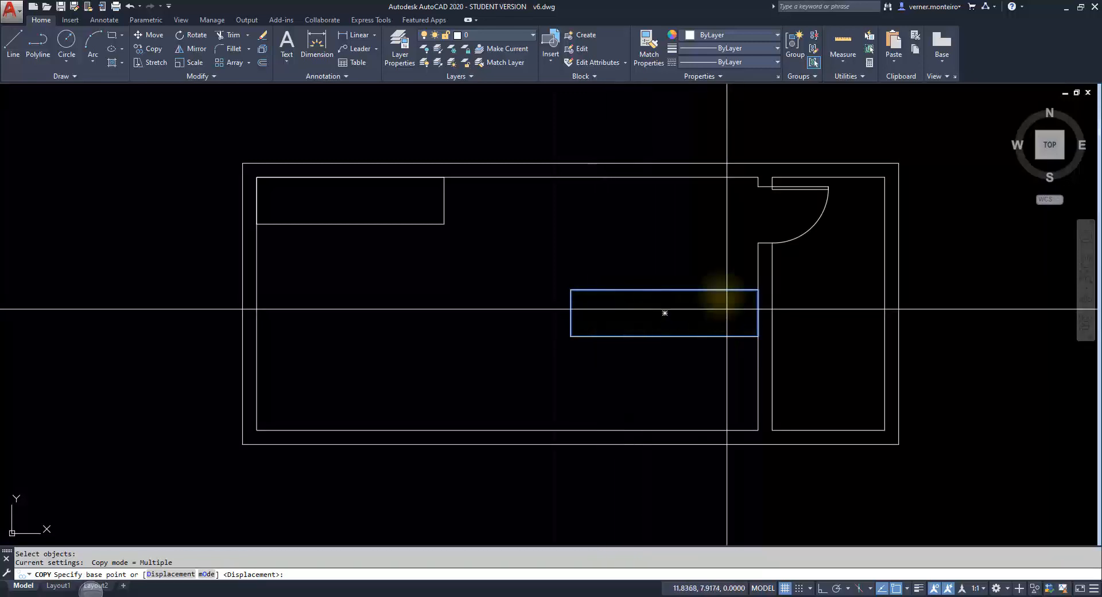
pyautogui.click(758, 336)
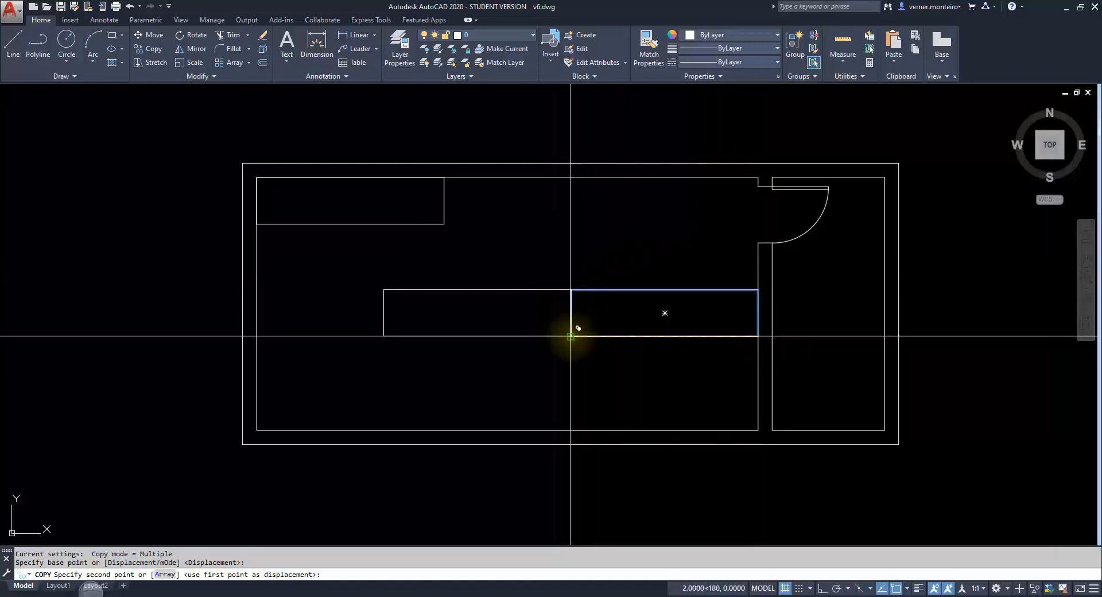
pyautogui.click(571, 335)
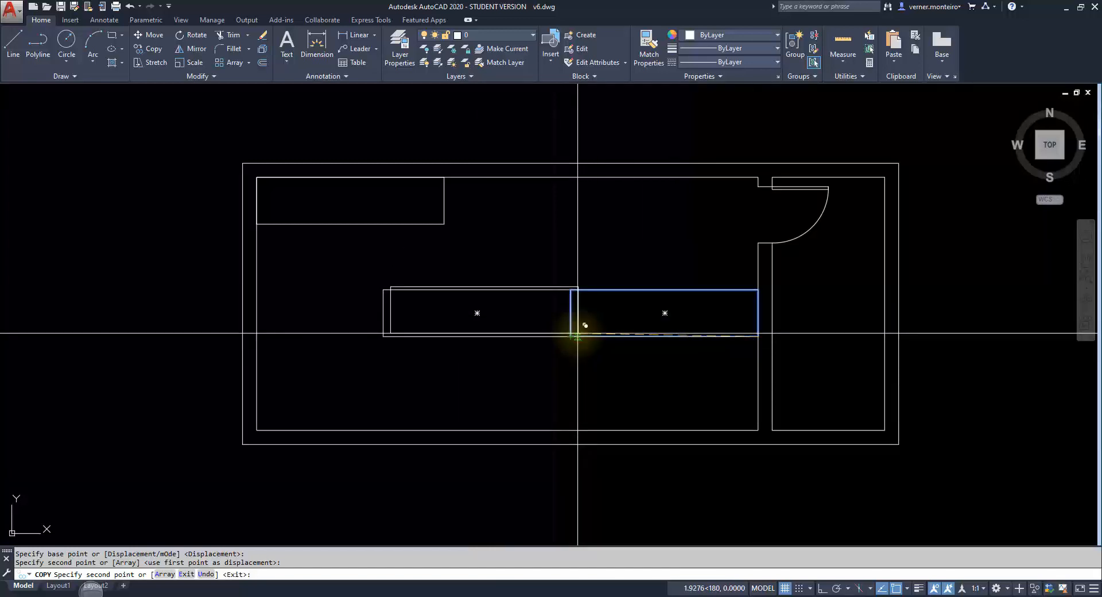
pyautogui.press('Escape')
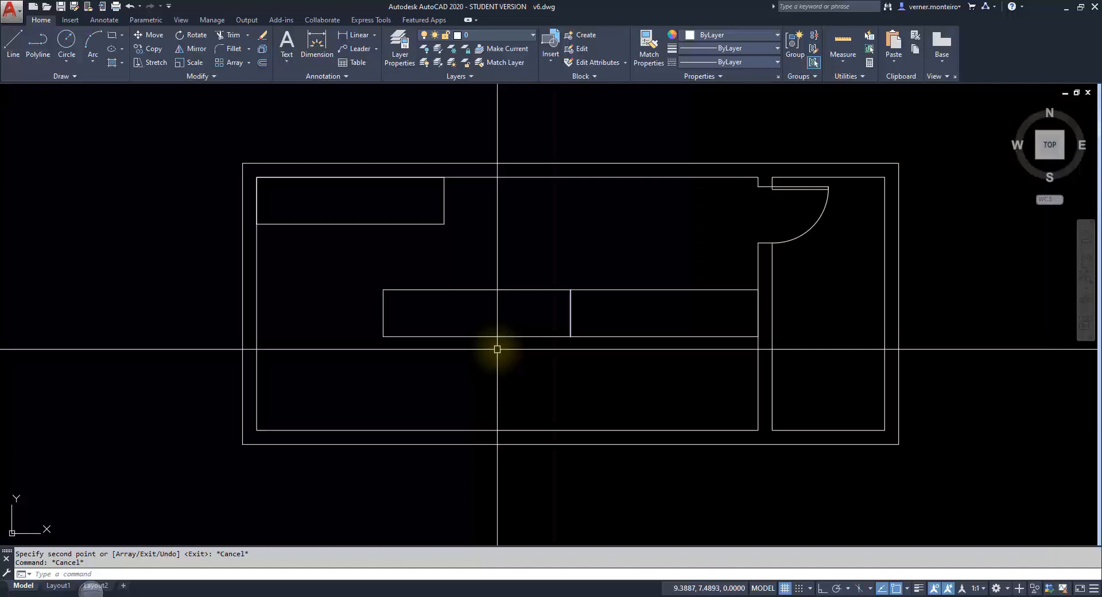
# - Measure the length of the rectangle in the large room's upper-left corner along its lower edge
pyautogui.click(406, 245)
pyautogui.click(371, 208)
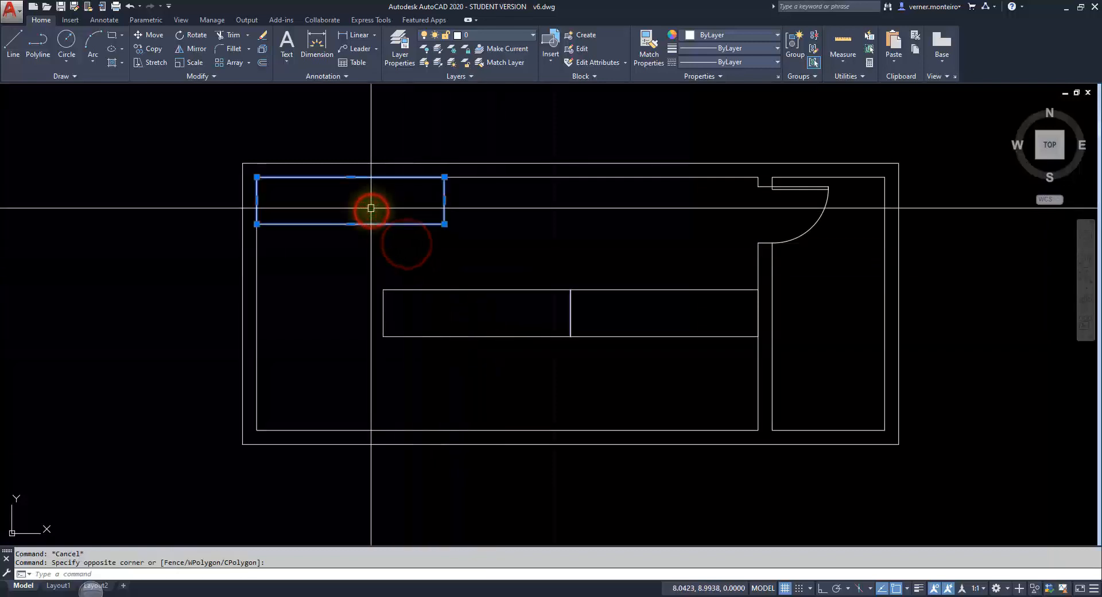
pyautogui.press('Escape')
pyautogui.write('d')
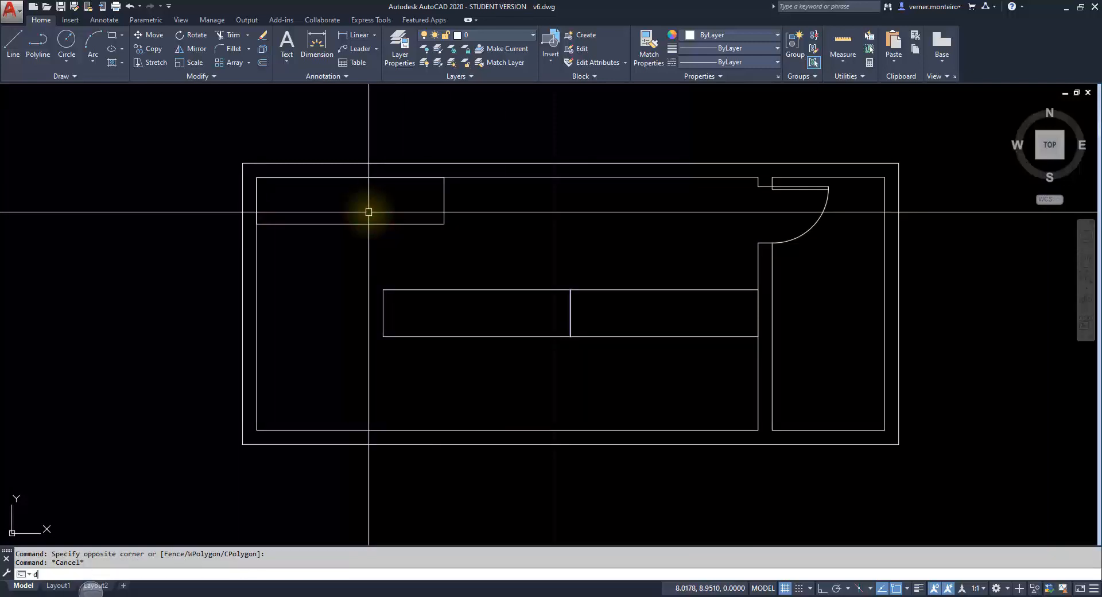
pyautogui.write('i')
pyautogui.press('Return')
pyautogui.click(350, 200)
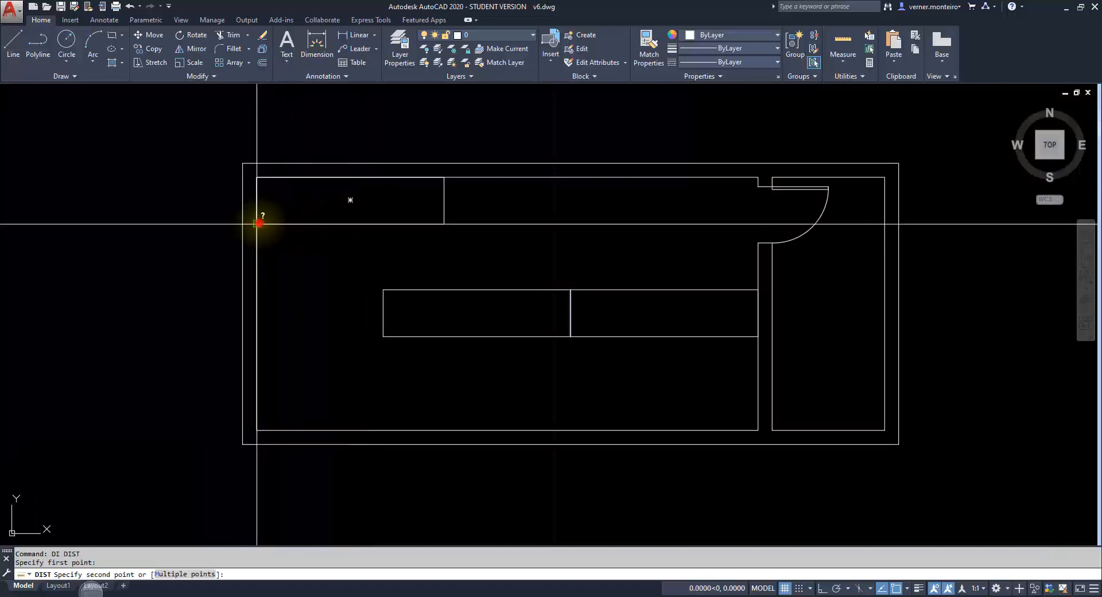
pyautogui.click(447, 224)
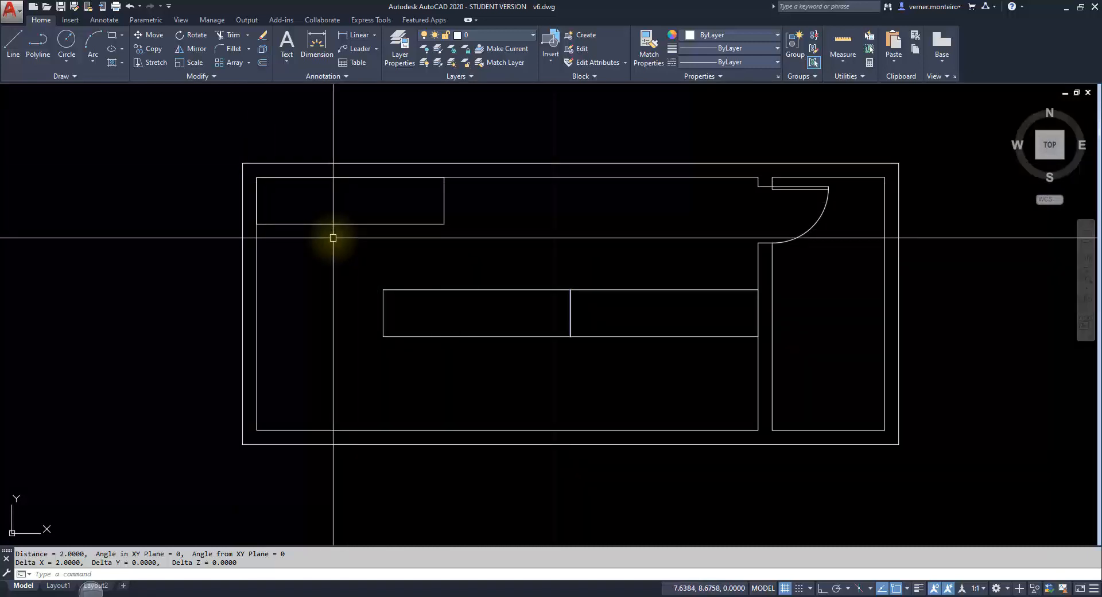
# - Copy the large room's upper-left rectangle 2.5 units to the right with Ortho on, using a free base point just below it
pyautogui.press('Return')
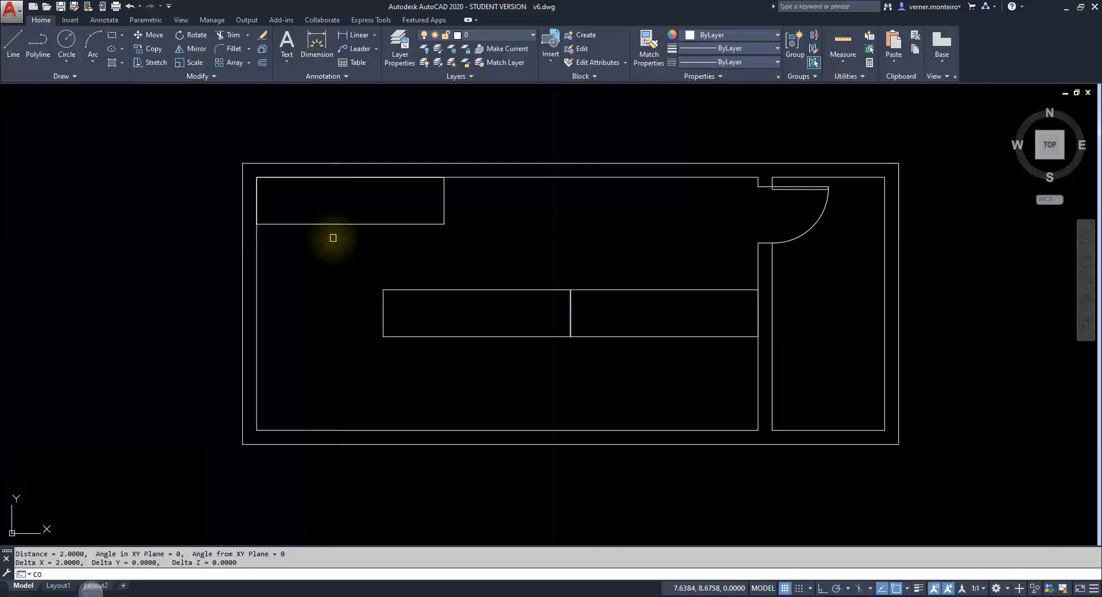
pyautogui.click(338, 236)
pyautogui.click(300, 210)
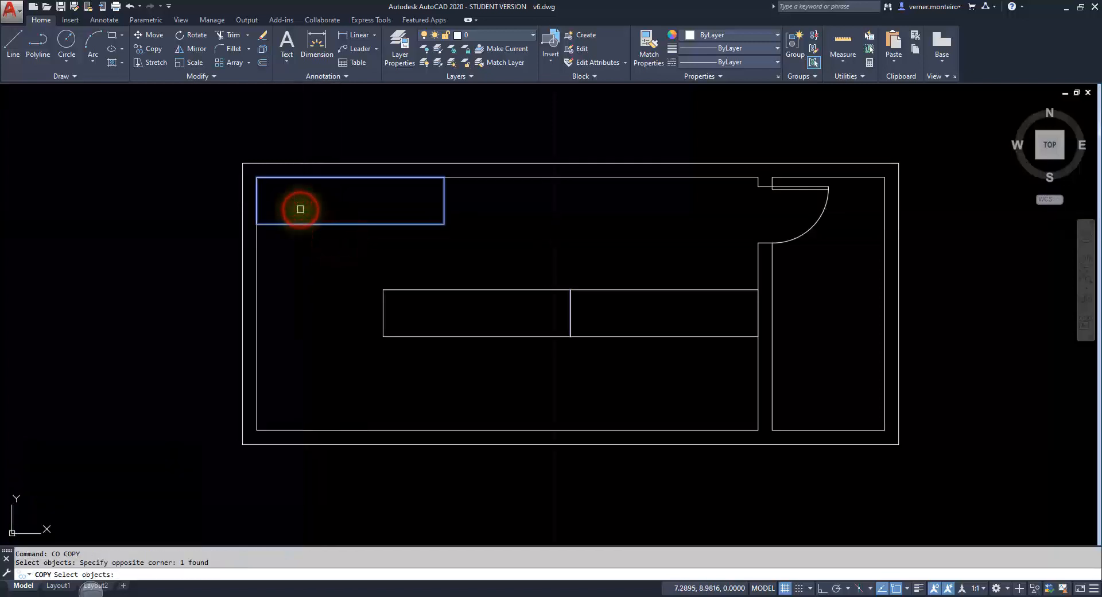
pyautogui.press('Return')
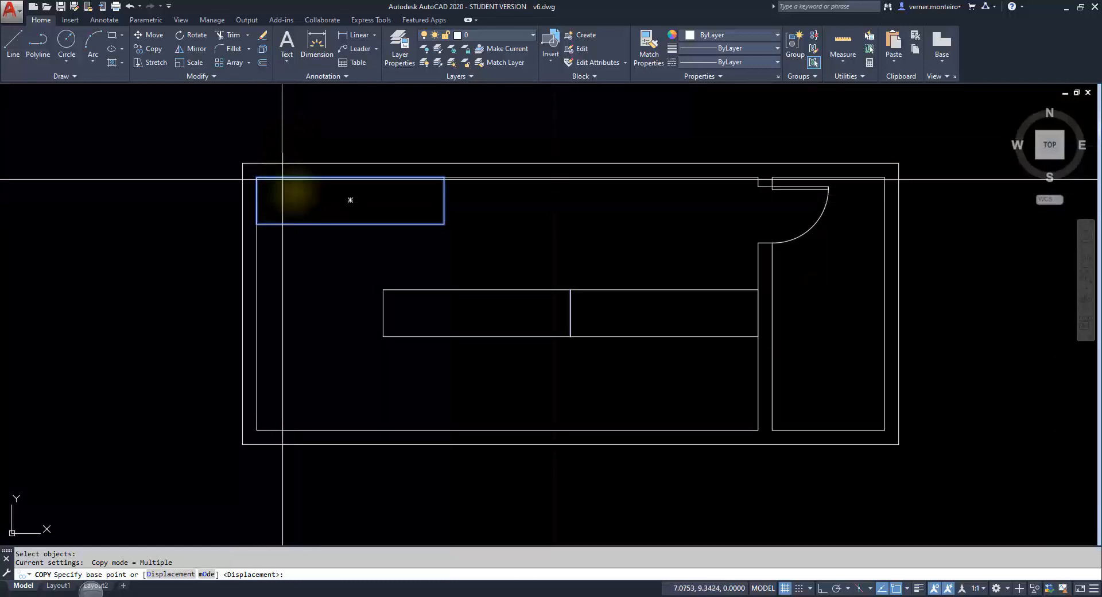
pyautogui.rightClick(303, 246)
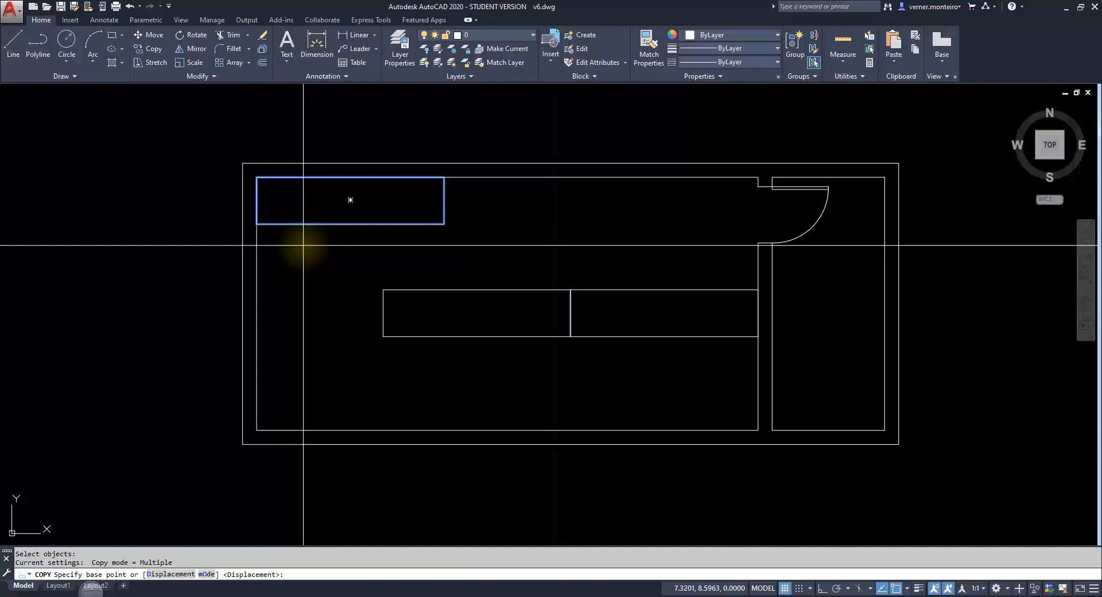
pyautogui.click(303, 246)
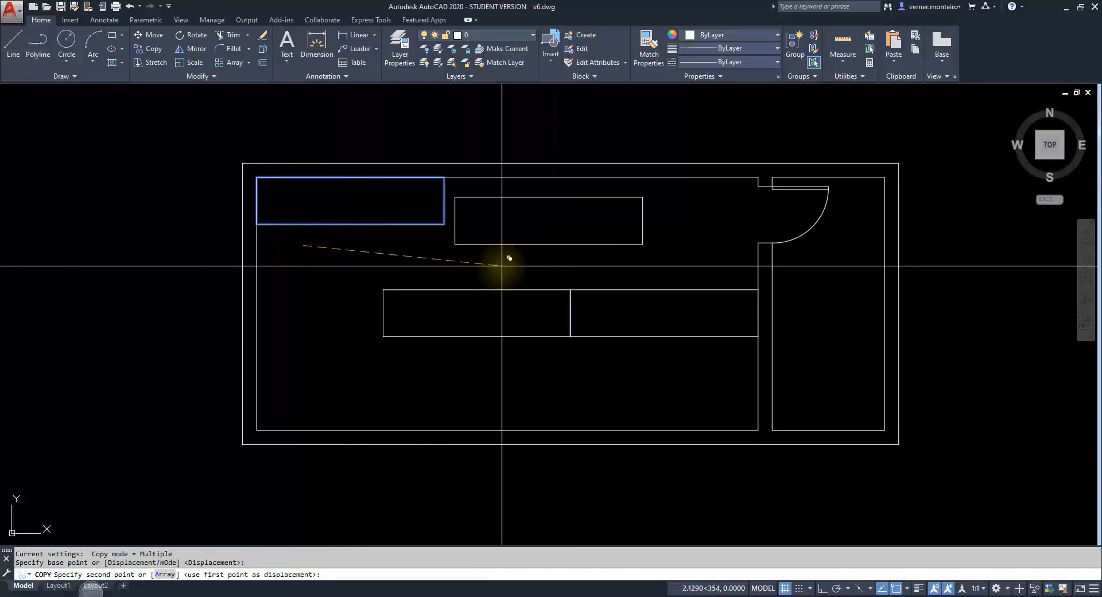
pyautogui.press('F8')
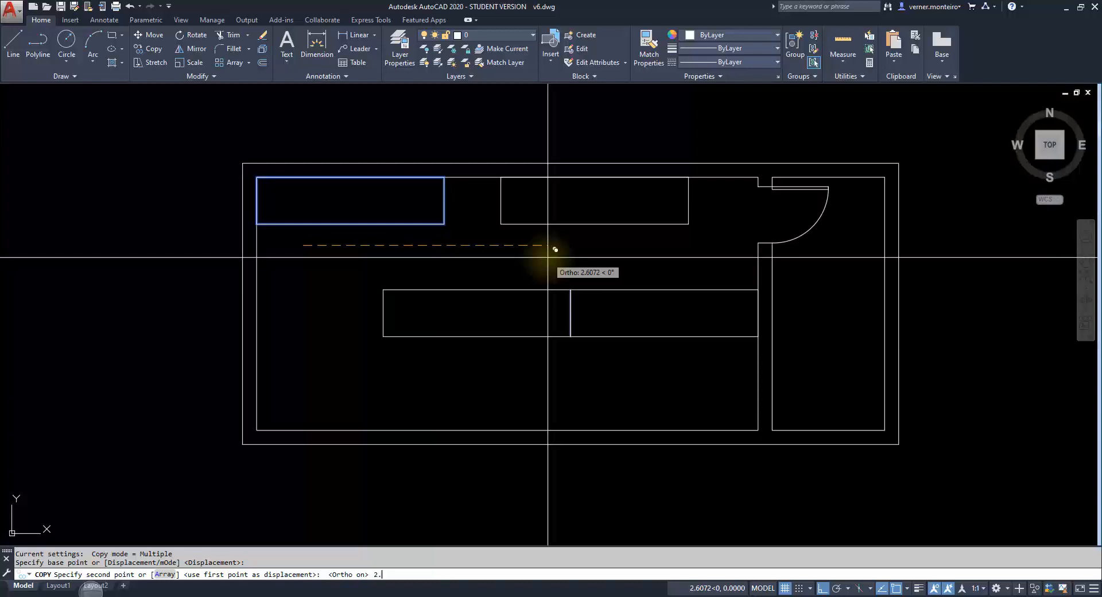
pyautogui.press('Return')
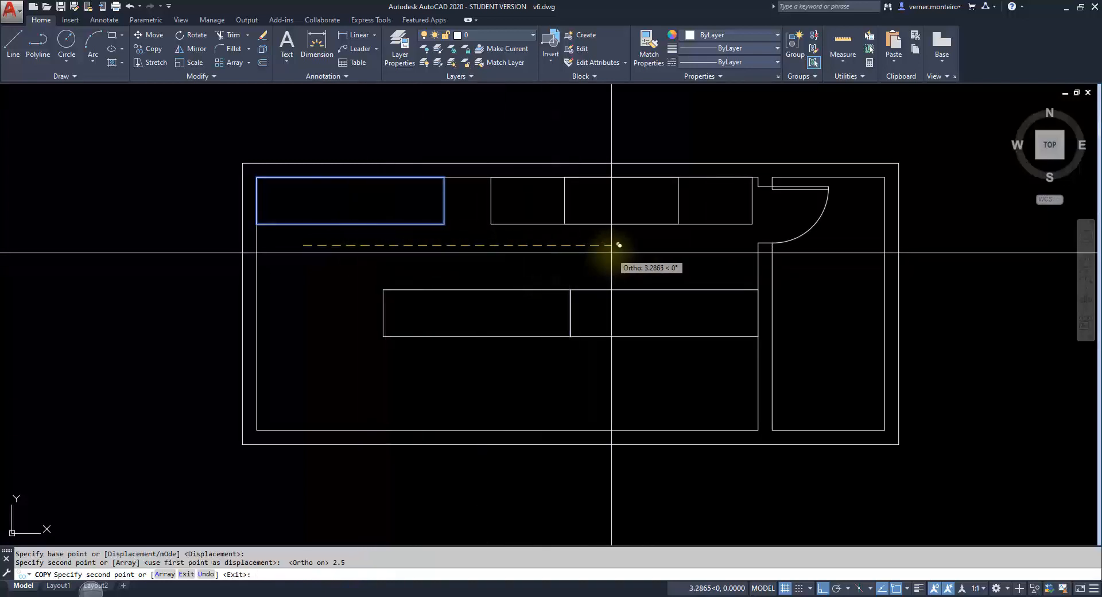
pyautogui.press('Escape')
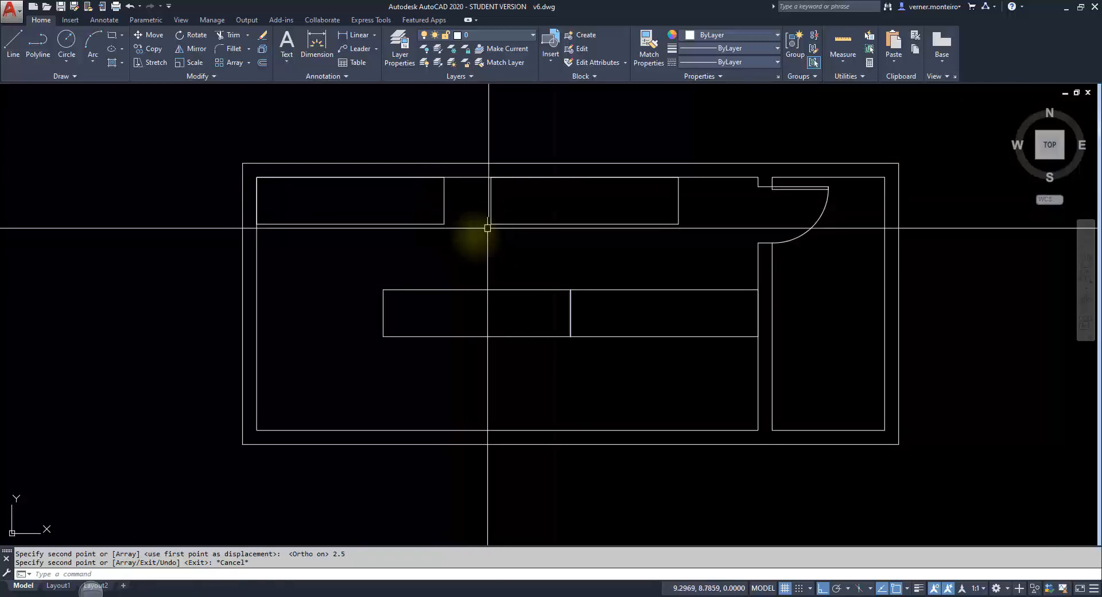
# - Measure the horizontal gap between the lower corners of the two rectangles along the upper wall
pyautogui.write('i')
pyautogui.press('Return')
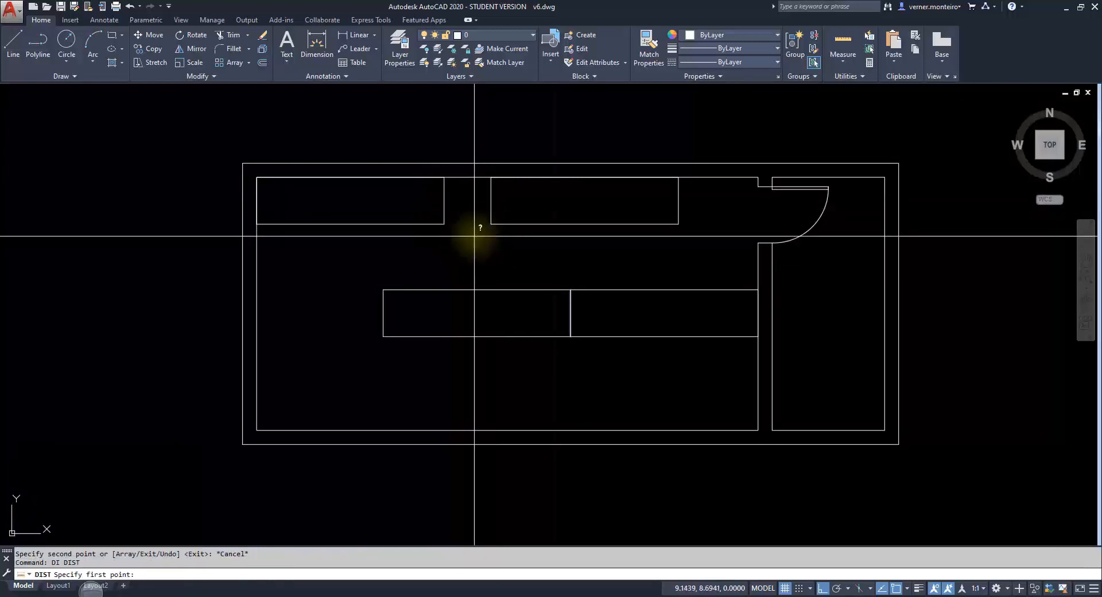
pyautogui.click(444, 223)
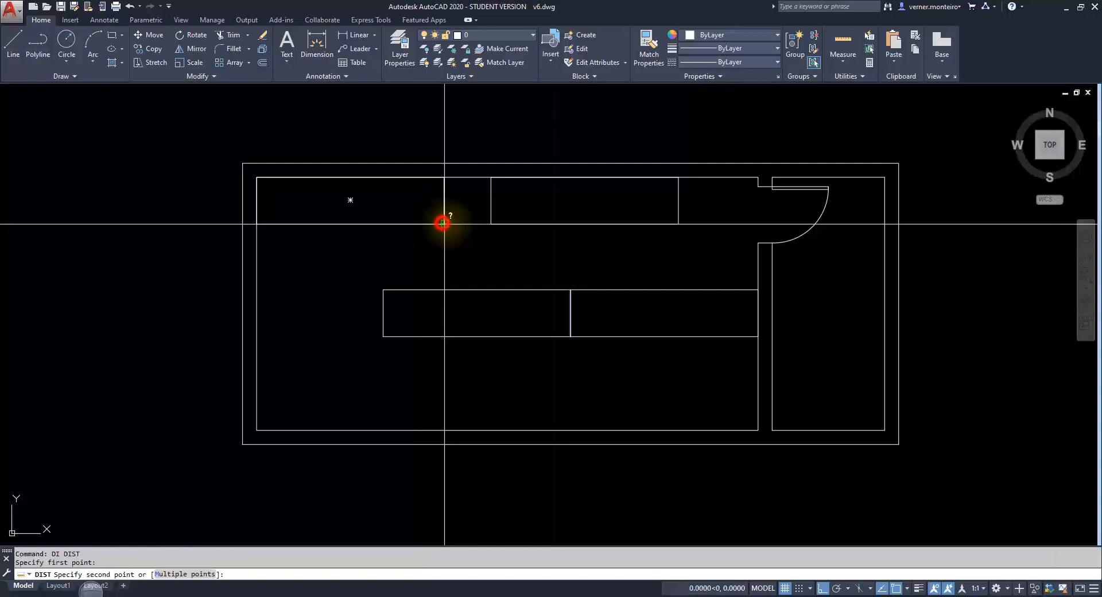
pyautogui.click(490, 222)
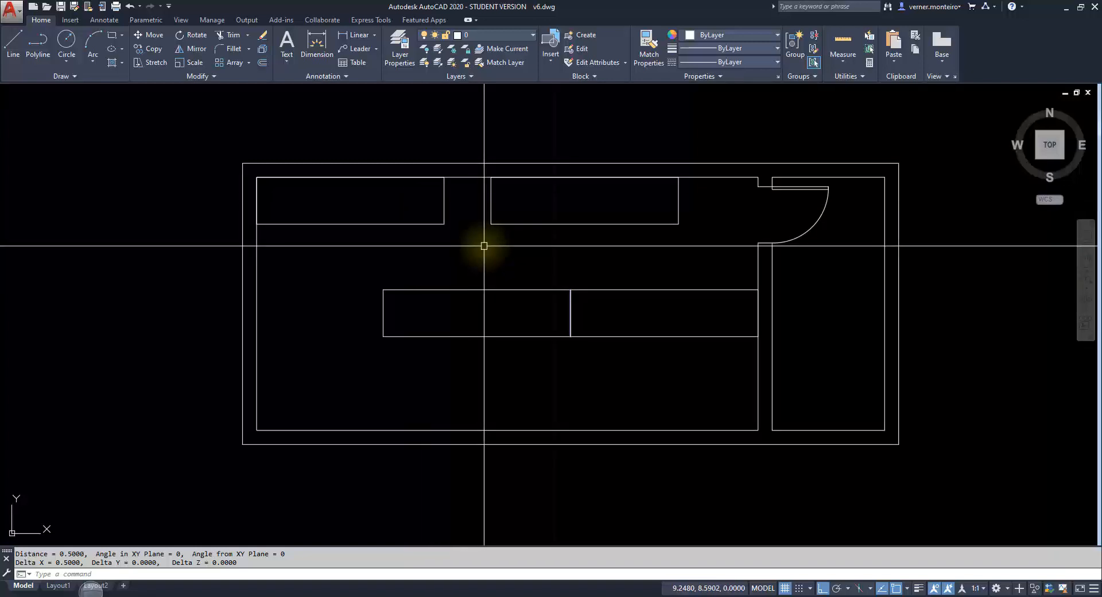
# - Copy the left rectangle of the middle row 2 units straight down, using its upper-left corner as base point
pyautogui.moveTo(484, 247); pyautogui.dragTo(450, 237, button='middle')
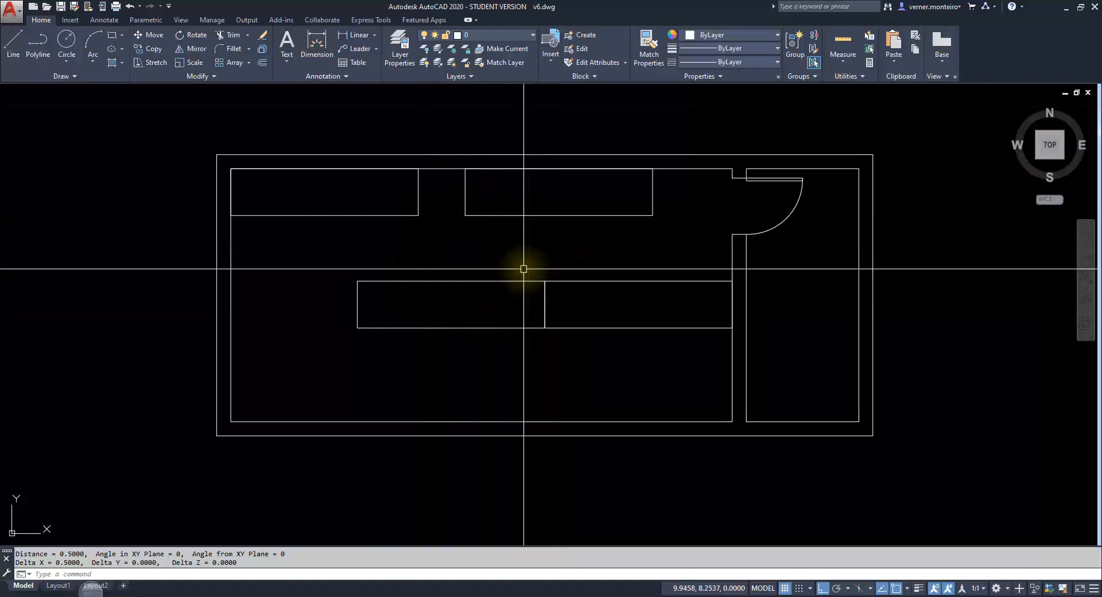
pyautogui.scroll(-2, 524, 269)
pyautogui.write('d')
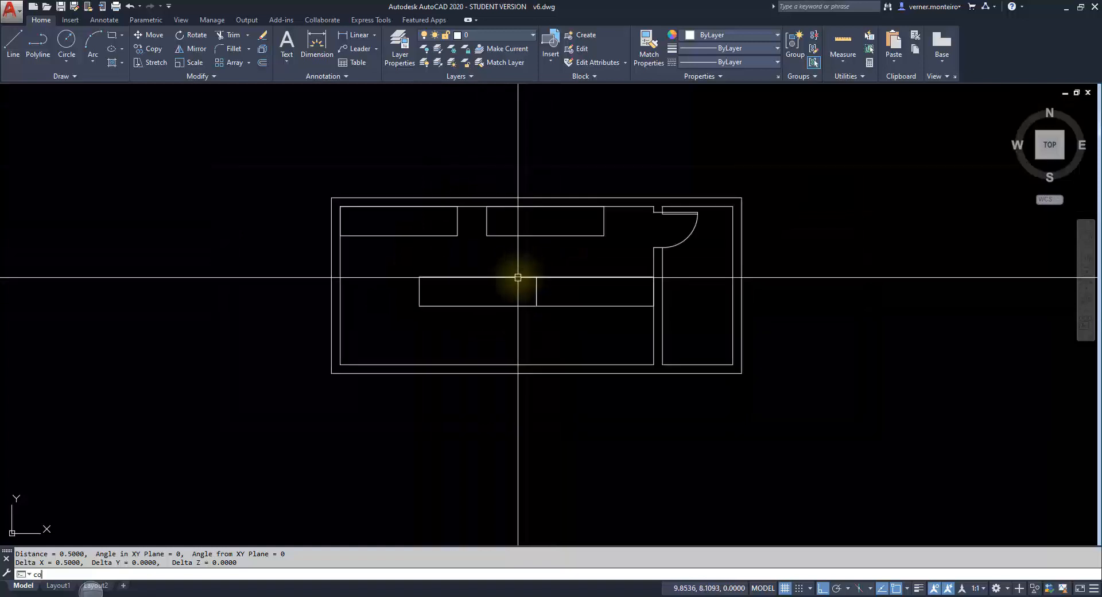
pyautogui.write('o')
pyautogui.press('Return')
pyautogui.click(524, 263)
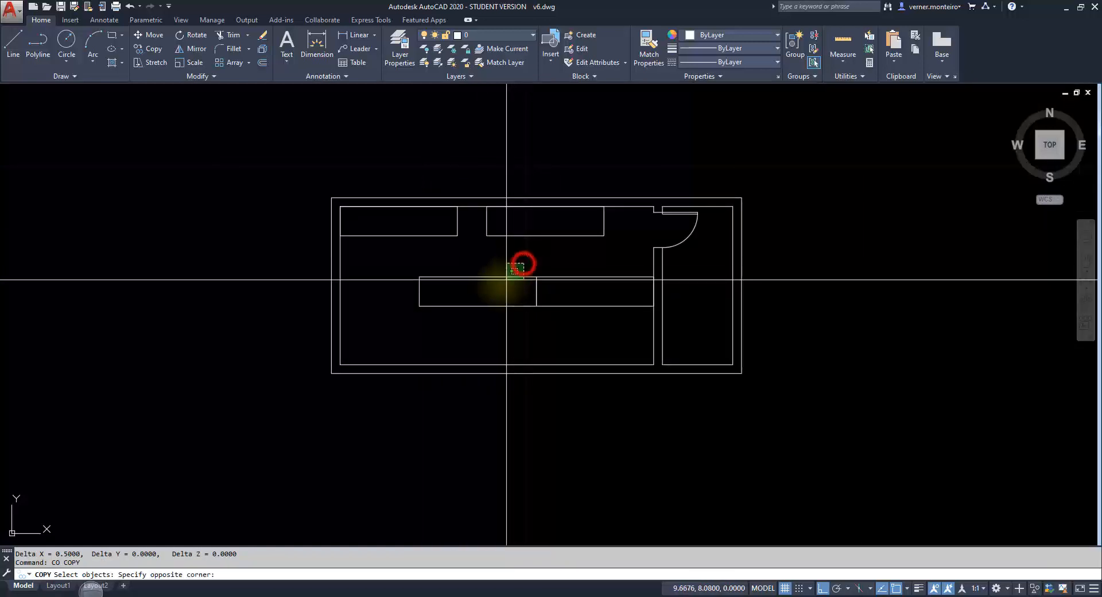
pyautogui.click(469, 305)
pyautogui.press('Return')
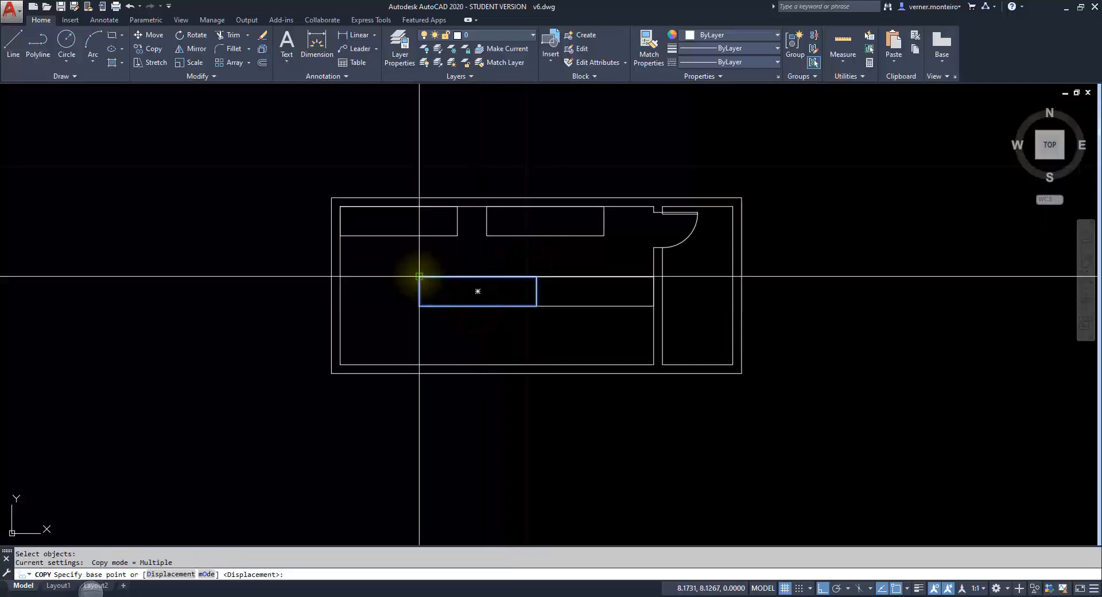
pyautogui.click(419, 276)
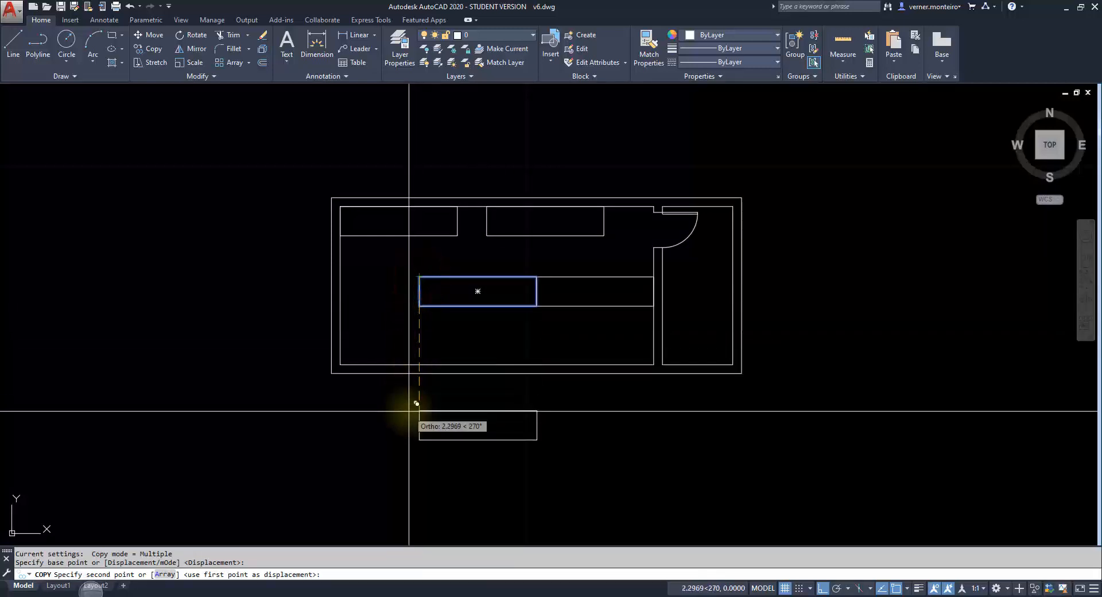
pyautogui.write('2')
pyautogui.press('Return')
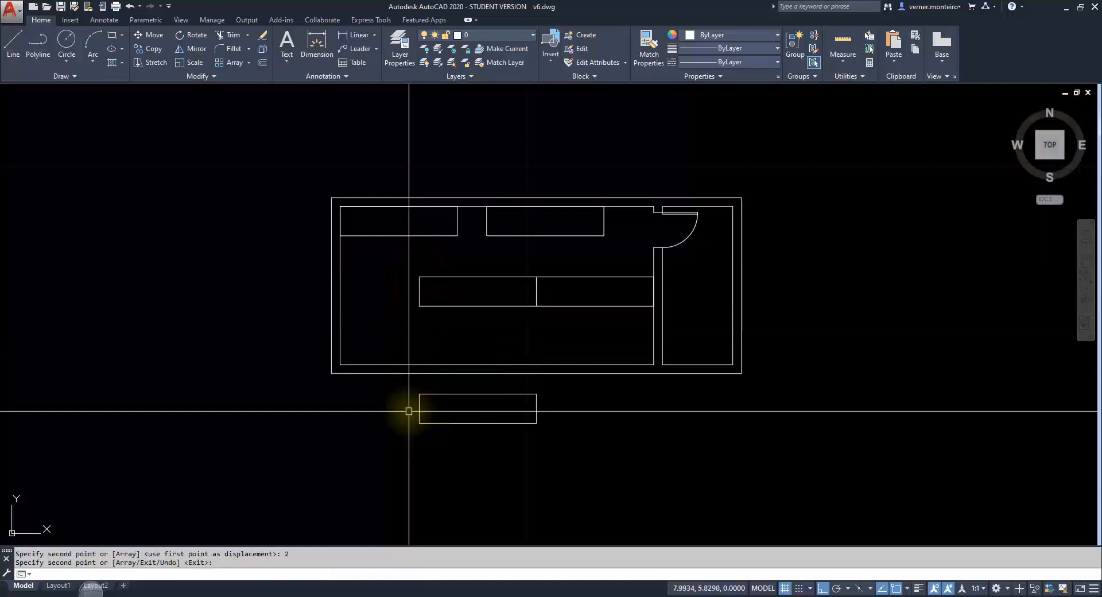
pyautogui.press('Escape')
# - Copy the rectangle below the floor plan 1.5 units straight down, using a free base point just left of it
pyautogui.moveTo(418, 411); pyautogui.dragTo(445, 319, button='middle')
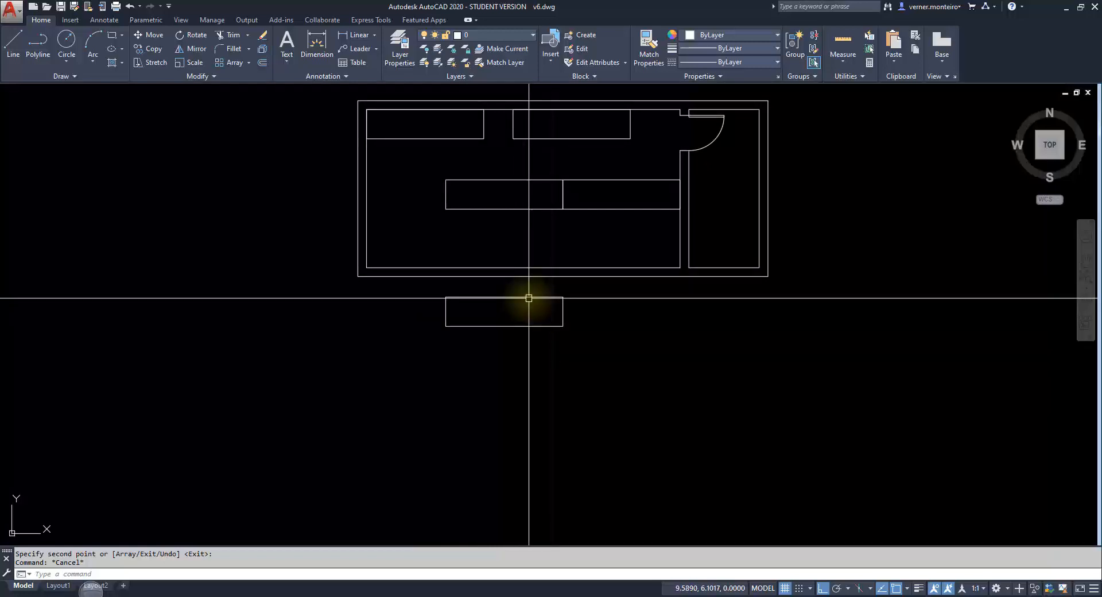
pyautogui.press('ctrl')
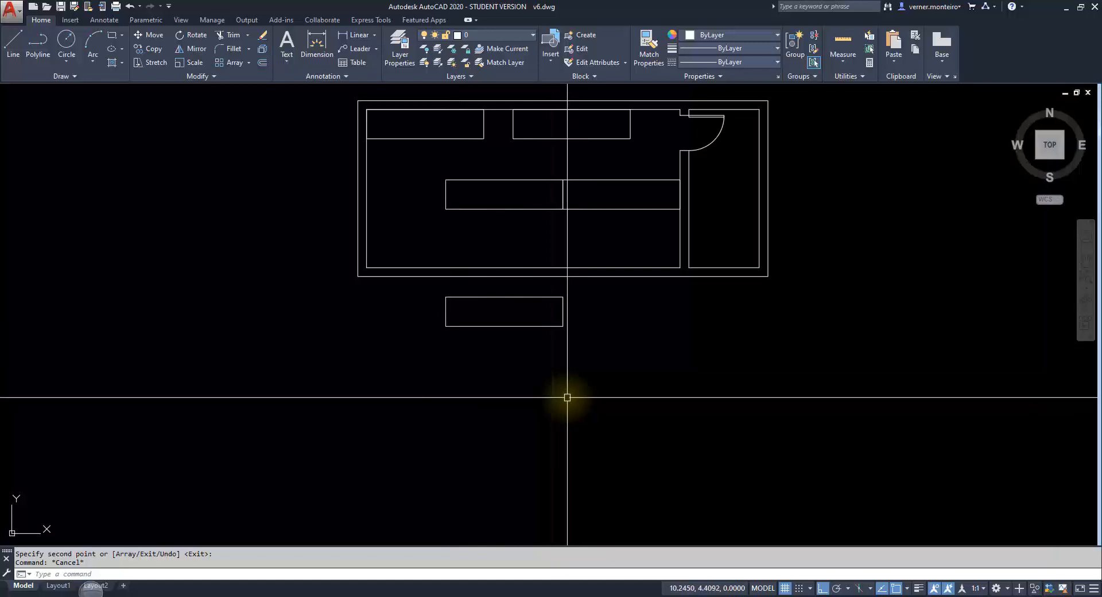
pyautogui.write('o')
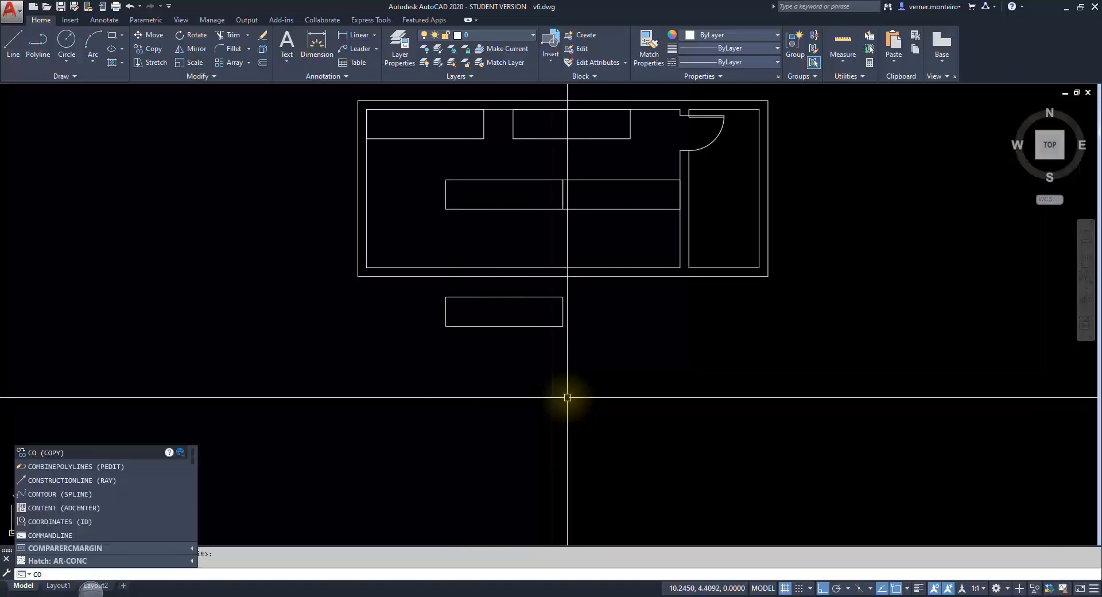
pyautogui.press('Return')
pyautogui.click(574, 339)
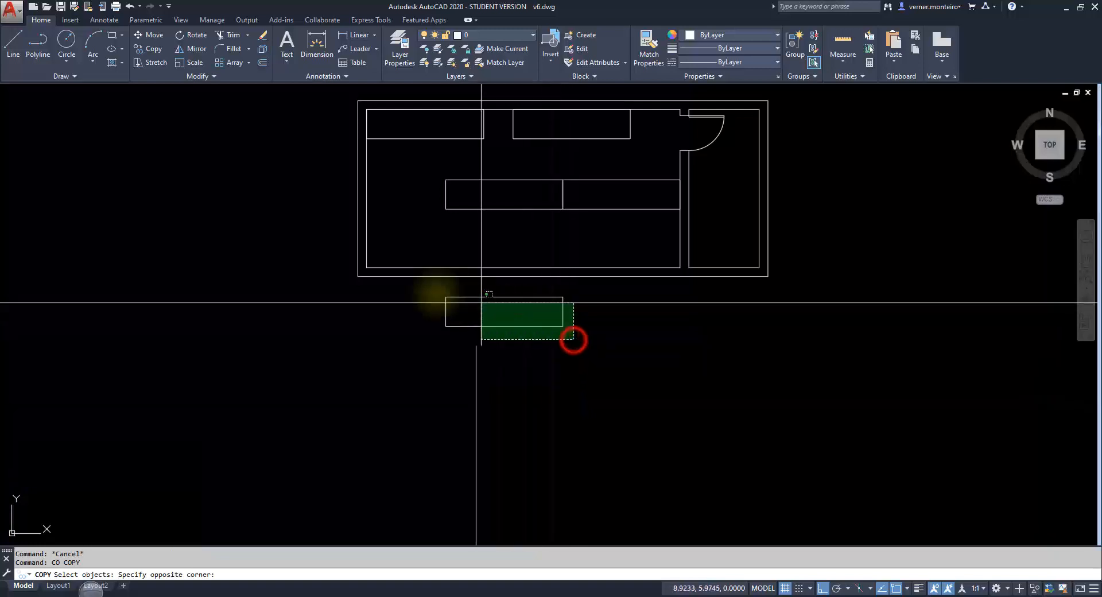
pyautogui.click(408, 290)
pyautogui.press('Return')
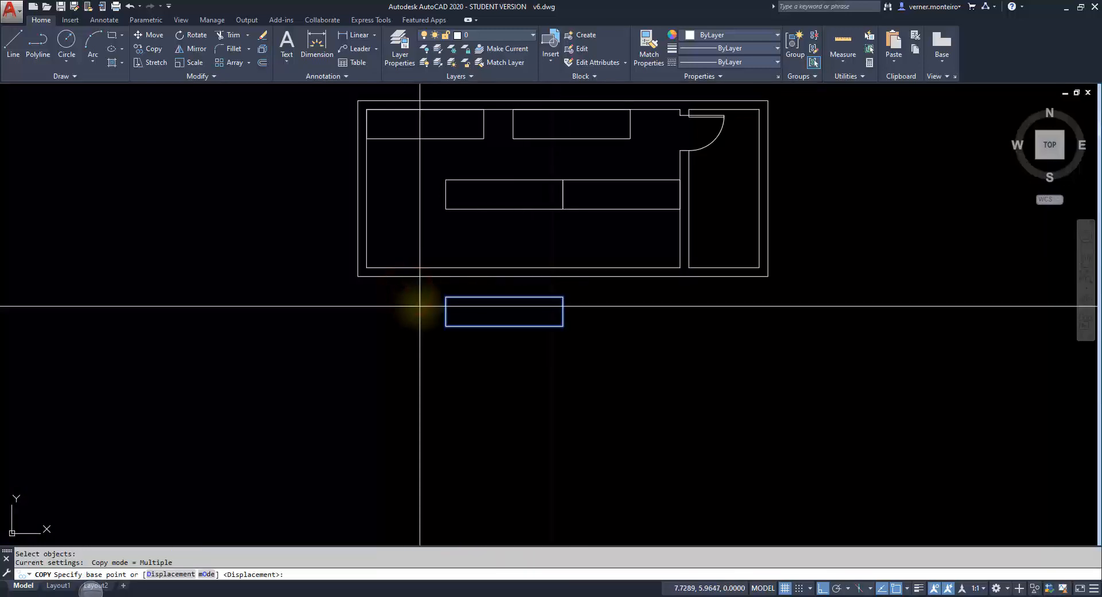
pyautogui.click(427, 297)
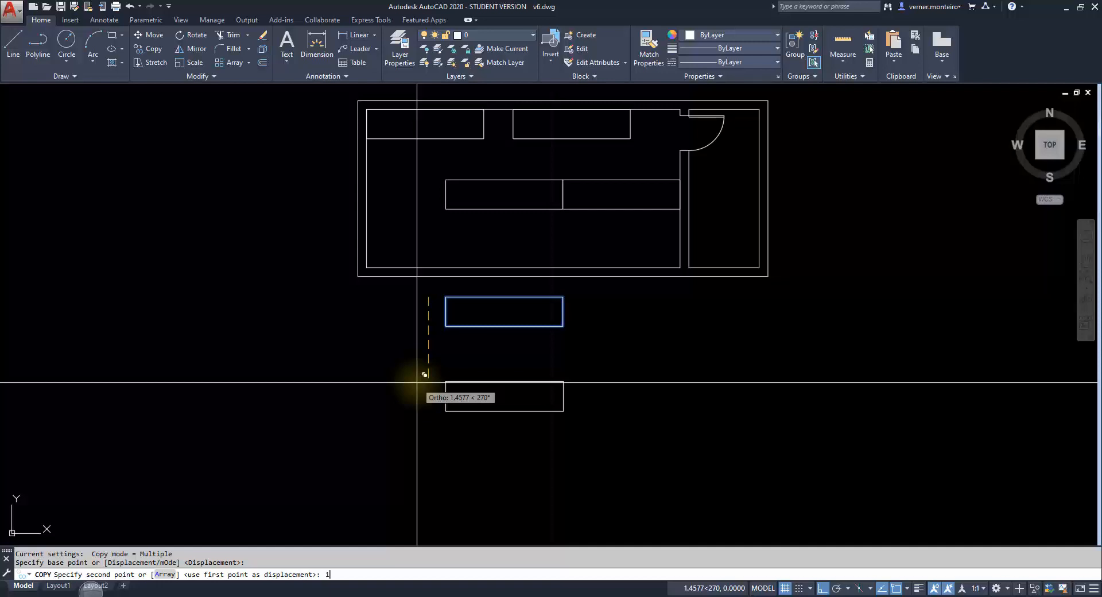
pyautogui.press('Return')
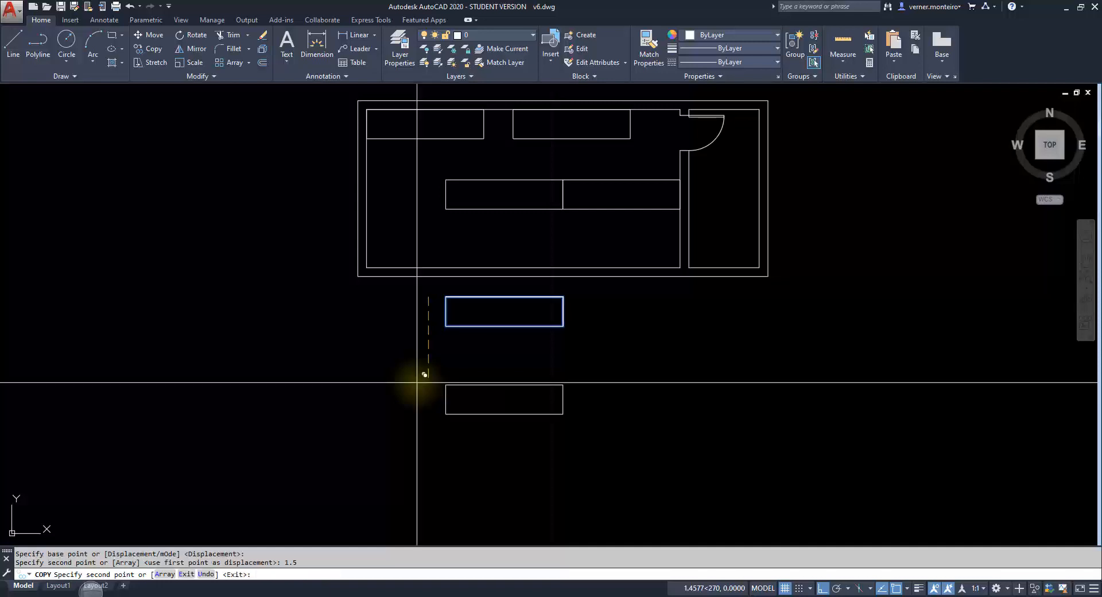
# - Measure the vertical gap between the facing right-hand corners of the two rectangles below the floor plan
pyautogui.press('Escape')
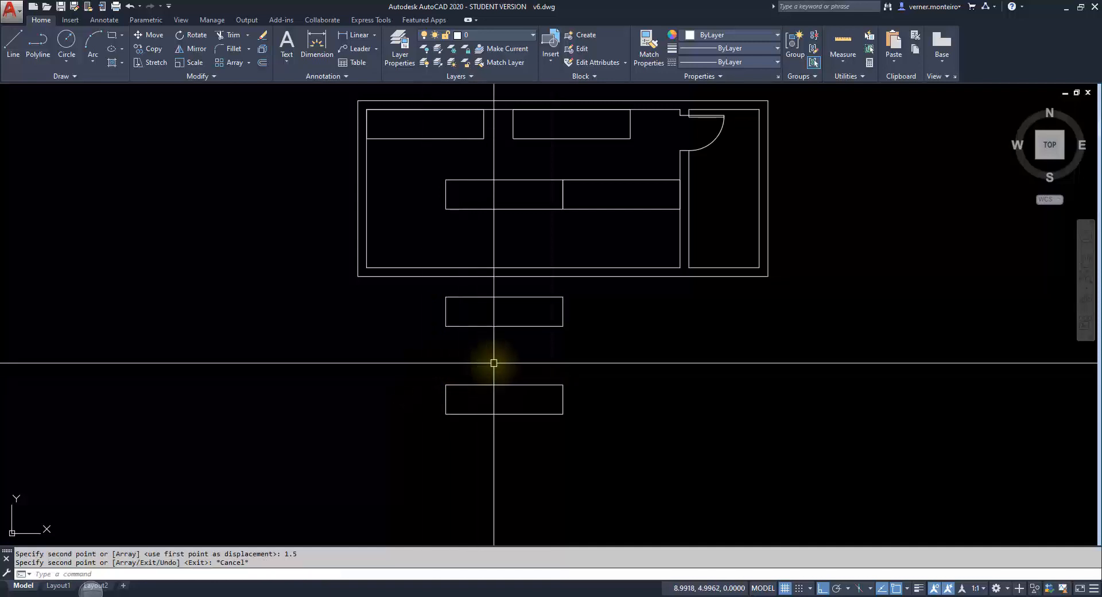
pyautogui.write('di')
pyautogui.press('Return')
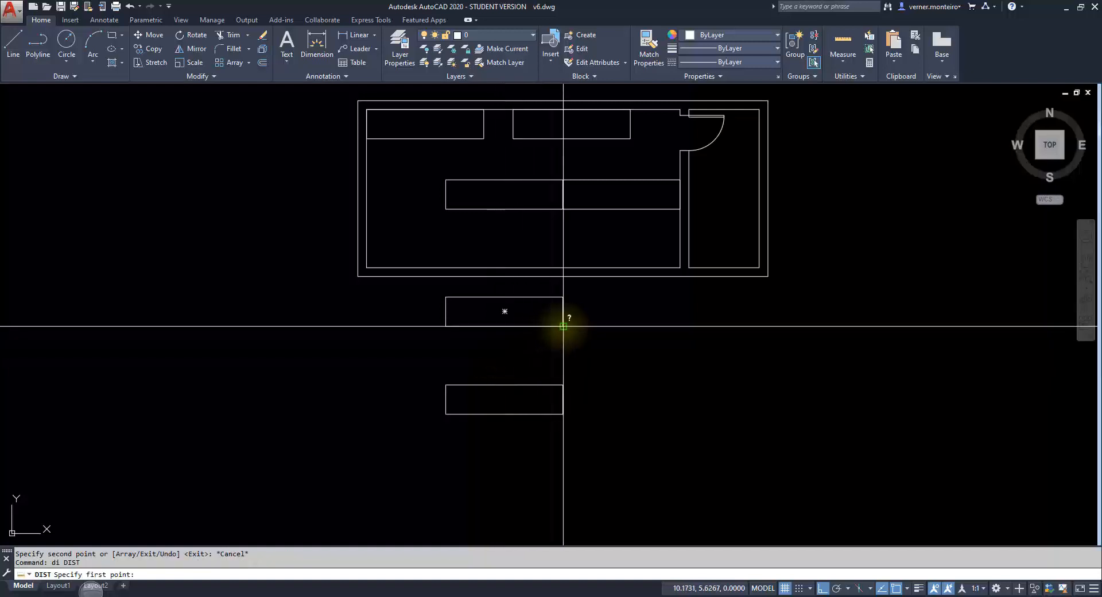
pyautogui.click(563, 326)
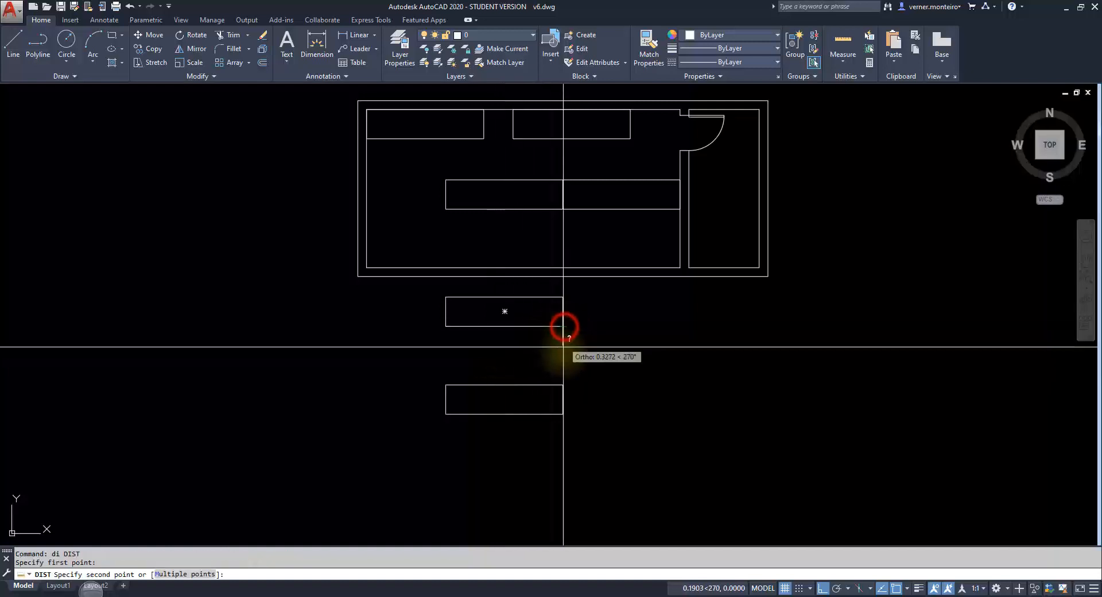
pyautogui.click(563, 384)
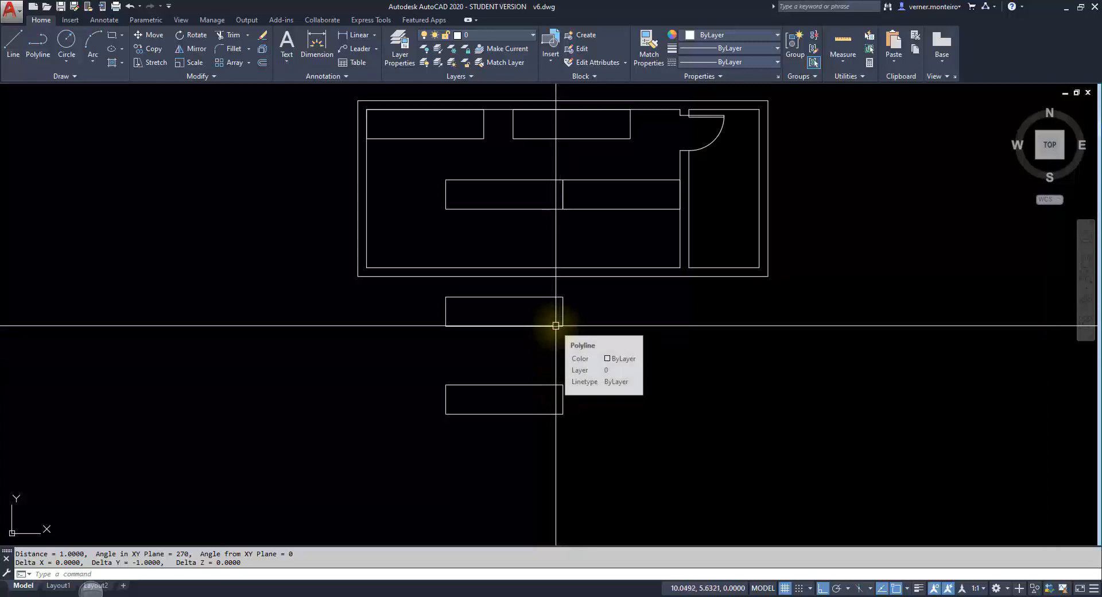
pyautogui.write('co')
pyautogui.press('Return')
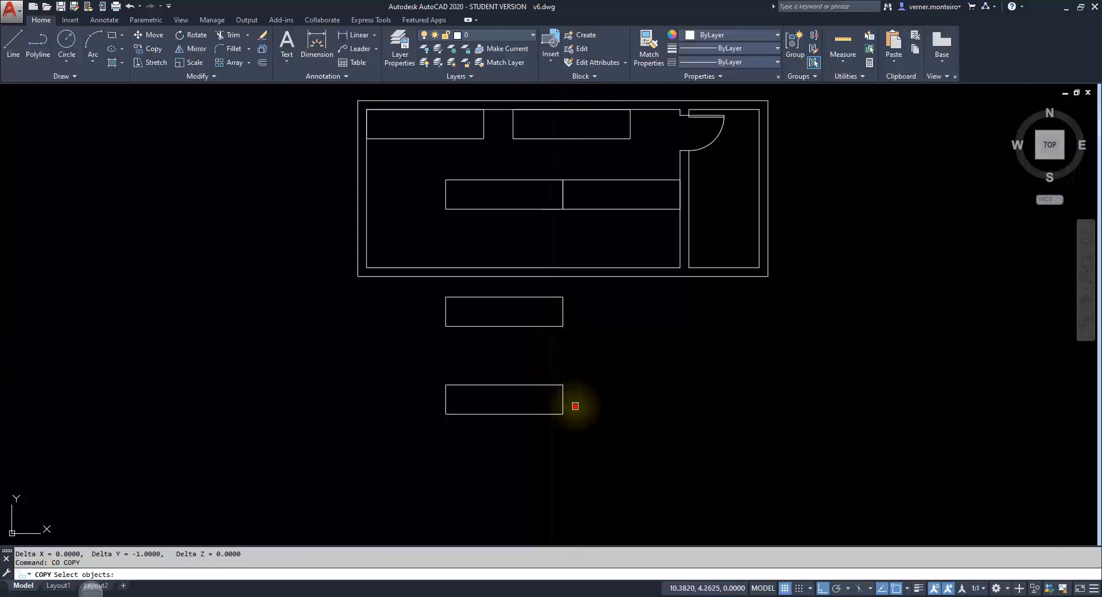
pyautogui.click(573, 406)
pyautogui.click(541, 377)
pyautogui.moveTo(497, 352); pyautogui.dragTo(502, 313, button='middle')
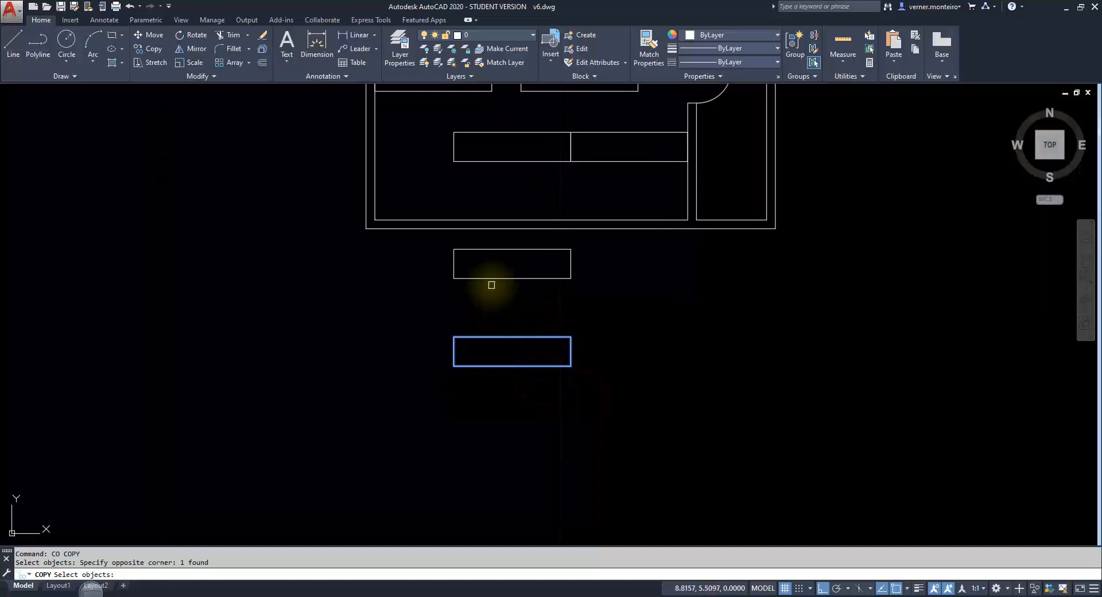
pyautogui.press('Return')
pyautogui.press('Escape')
# - Erase the lower of the two rectangles below the floor plan
pyautogui.click(494, 315)
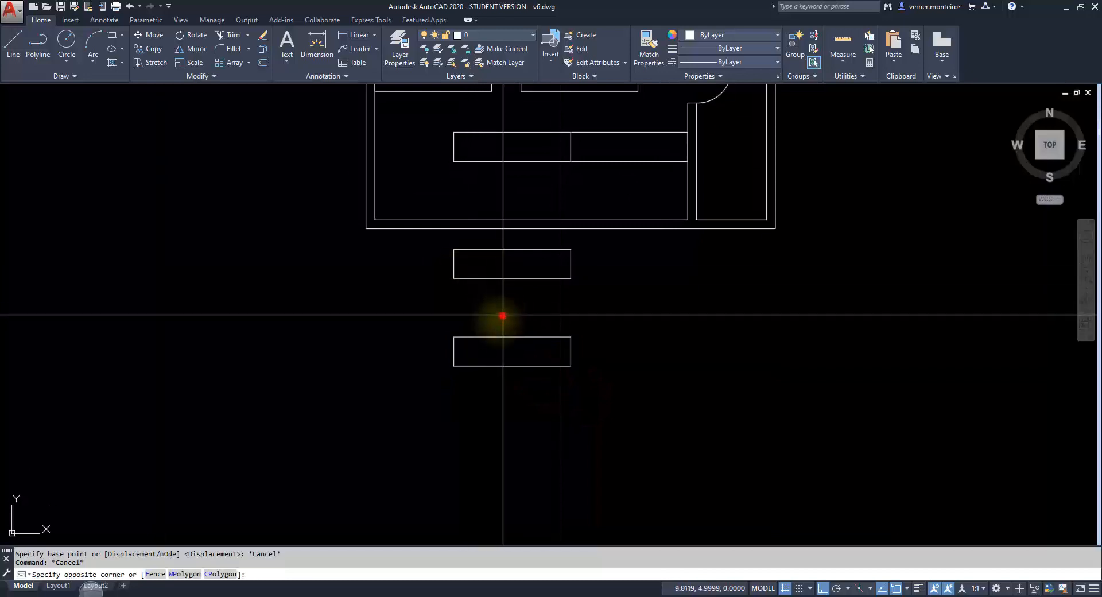
pyautogui.click(484, 351)
pyautogui.write('e')
pyautogui.press('Return')
# - Copy the rectangle below the floor plan straight down at distances of 1.5, 3 and 4.5 units from its upper-left corner
pyautogui.write('co')
pyautogui.press('Return')
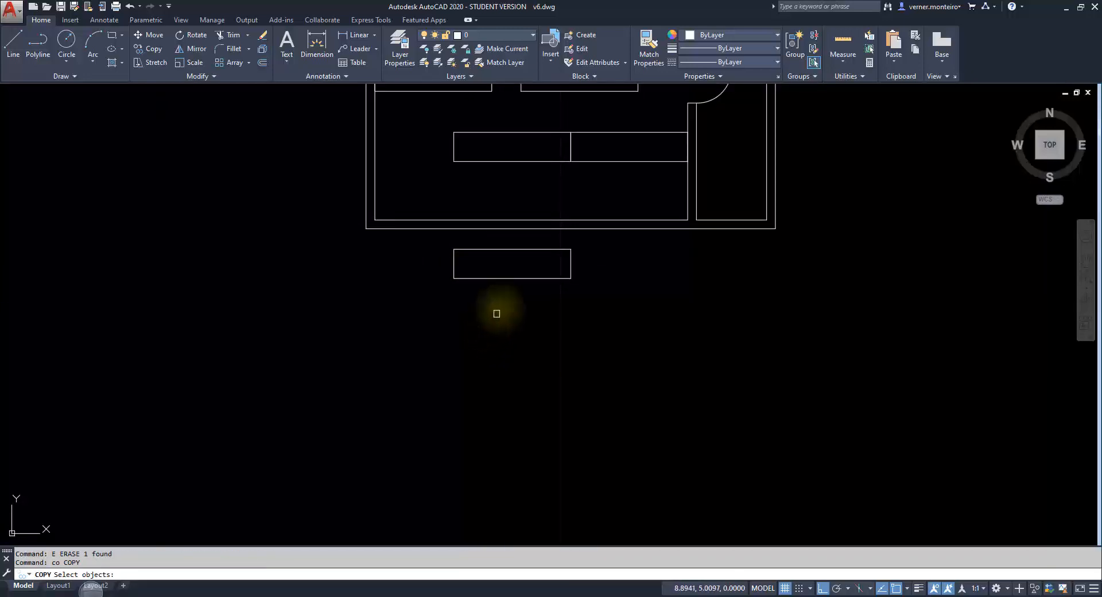
pyautogui.click(511, 303)
pyautogui.click(453, 249)
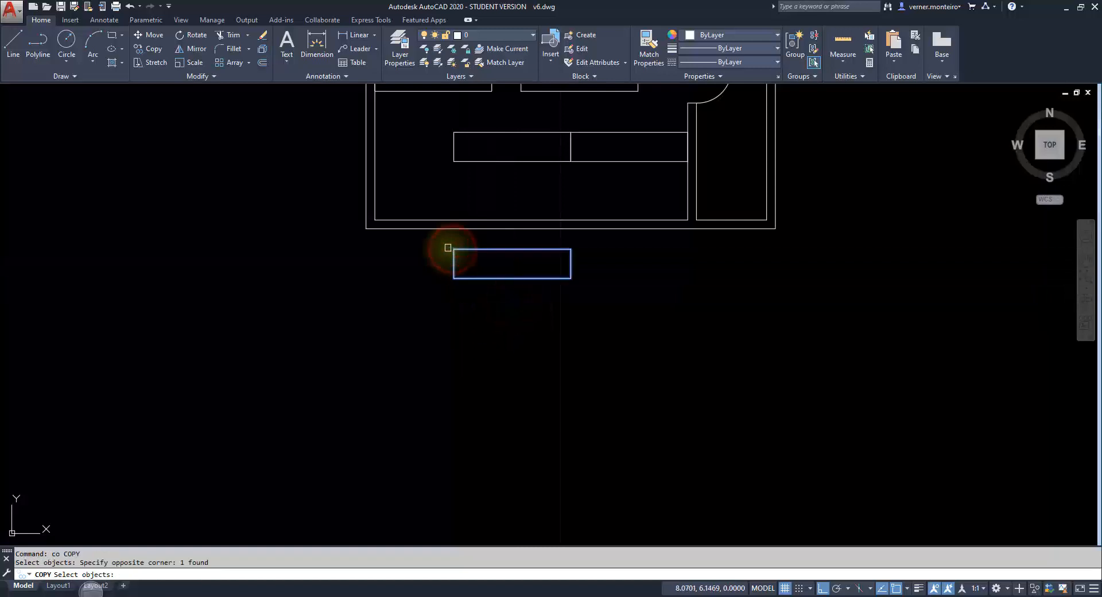
pyautogui.press('Return')
pyautogui.click(454, 248)
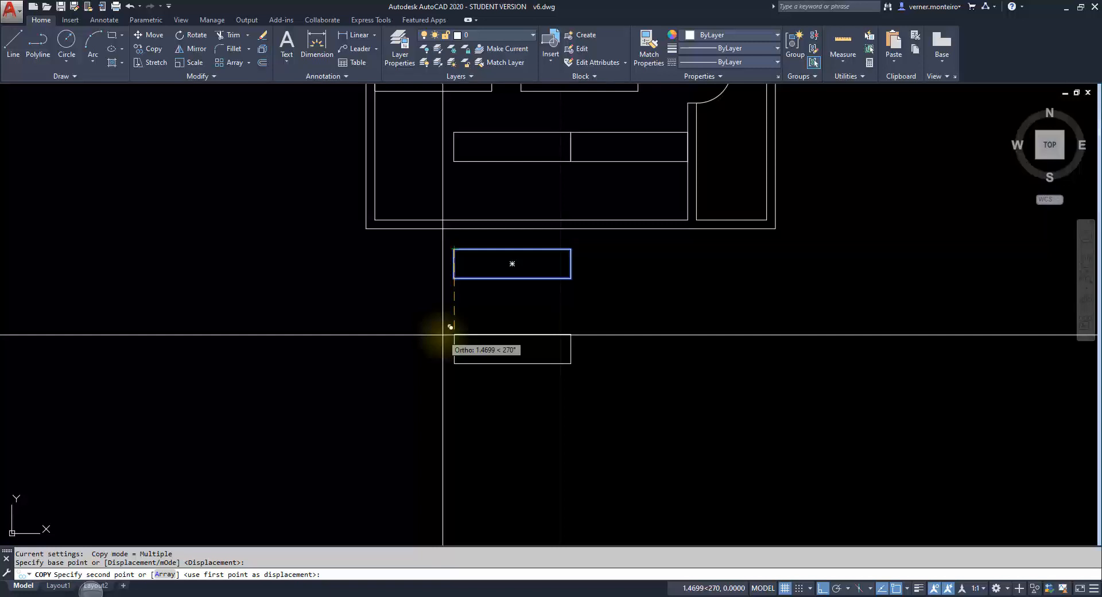
pyautogui.press('Return')
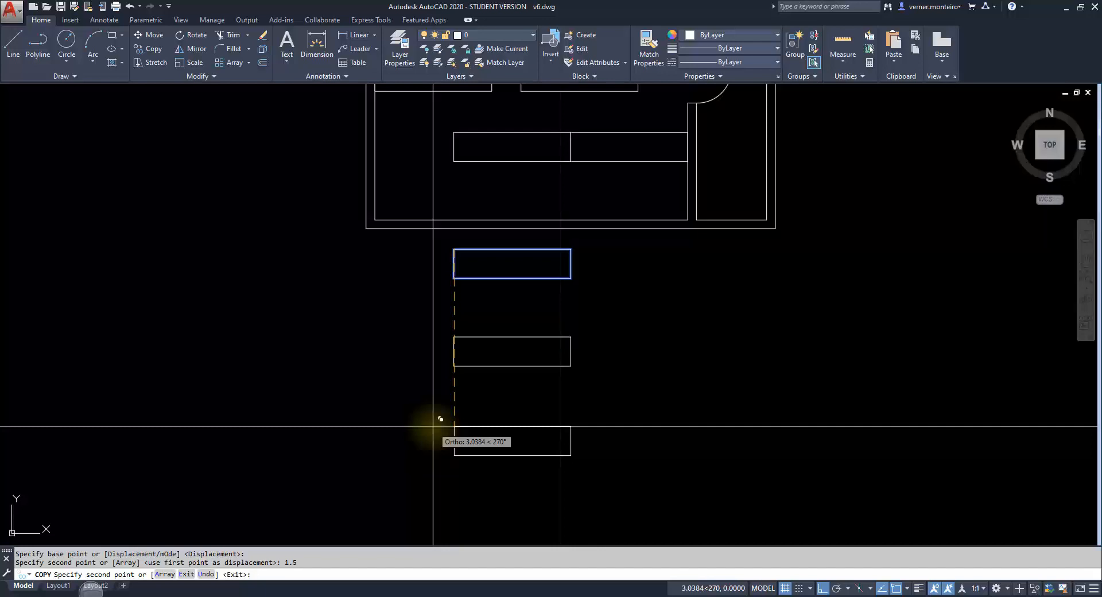
pyautogui.press('Return')
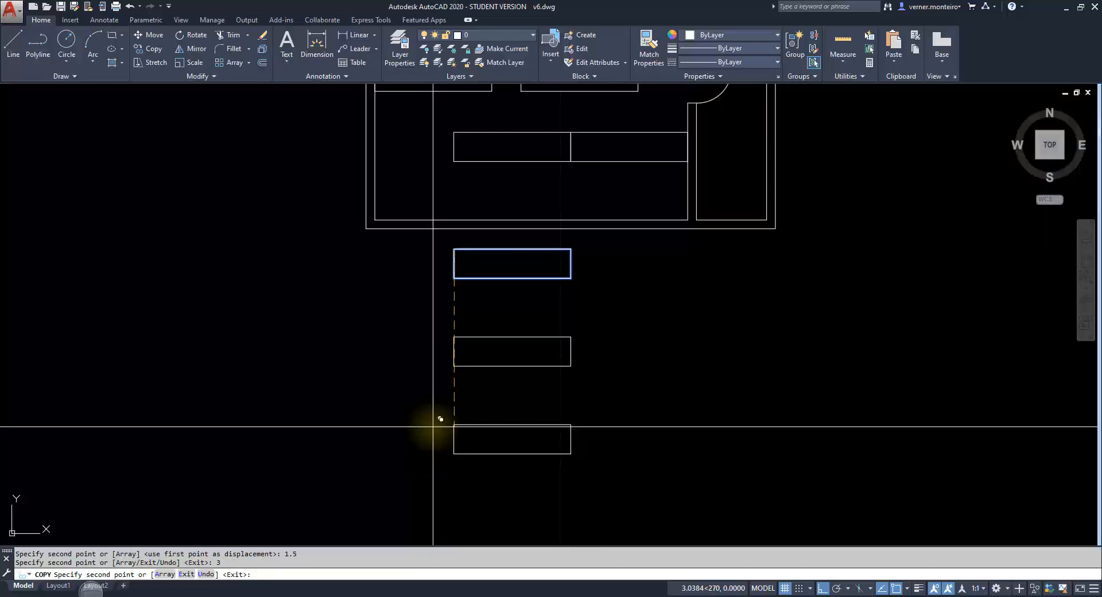
pyautogui.write('4.5')
pyautogui.press('Return')
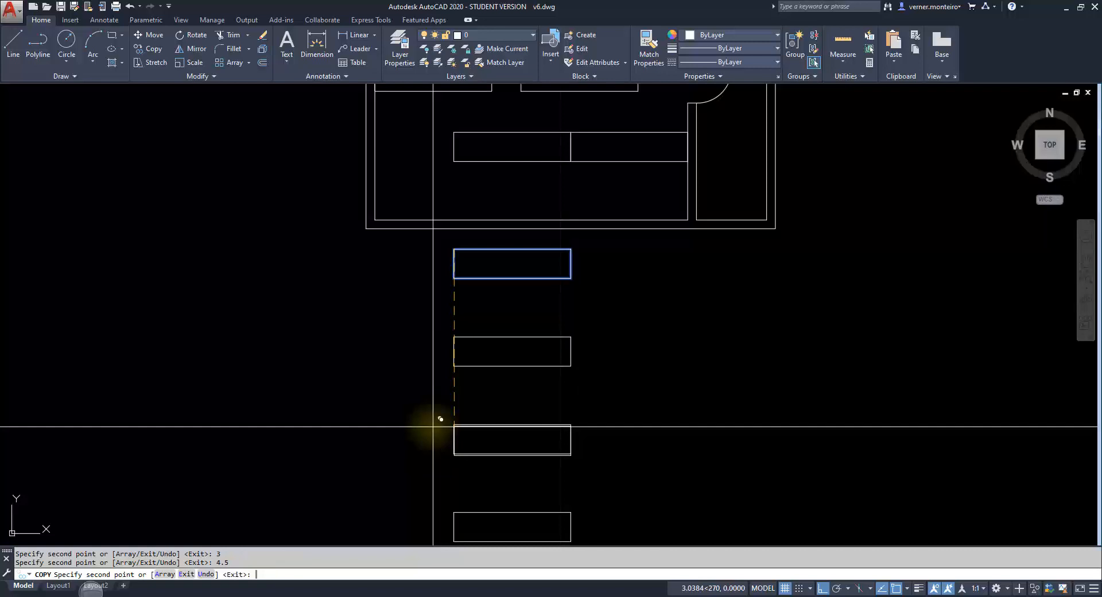
pyautogui.press('Escape')
# - Erase the three lowest rectangles in the column below the floor plan
pyautogui.moveTo(433, 435); pyautogui.dragTo(454, 415, button='middle')
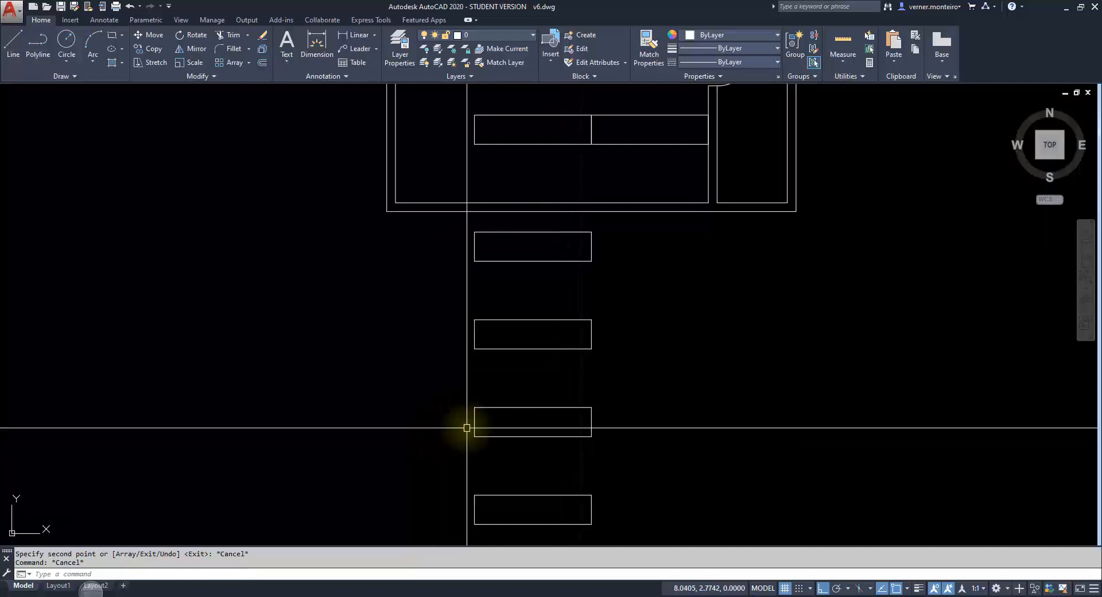
pyautogui.click(615, 514)
pyautogui.click(547, 298)
pyautogui.moveTo(543, 286); pyautogui.dragTo(541, 277, button='middle')
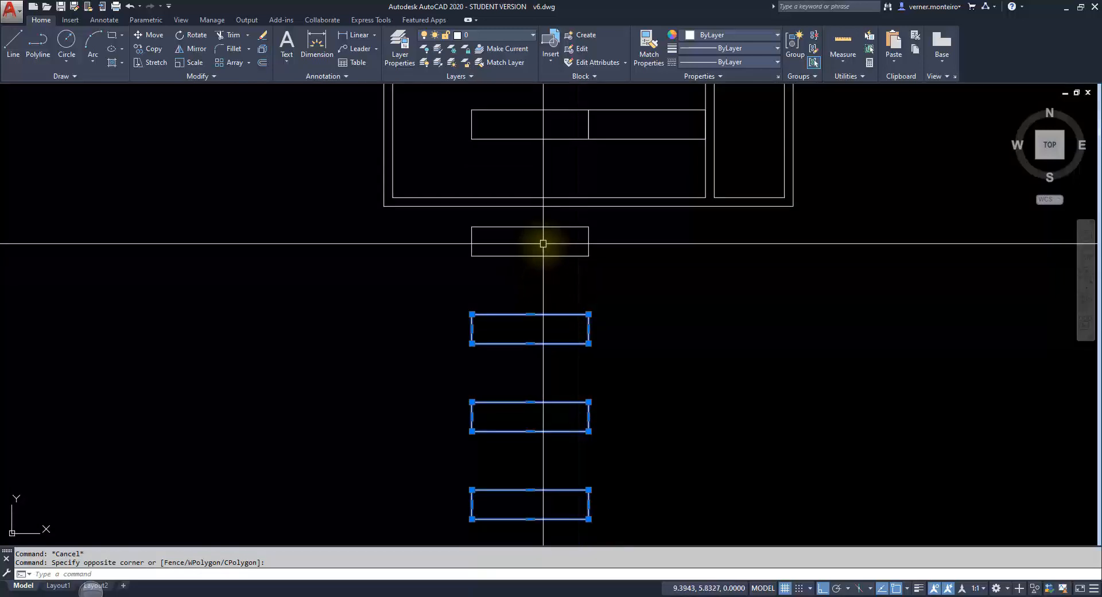
pyautogui.write('e')
pyautogui.press('Return')
# - Erase the remaining rectangle just below the floor plan
pyautogui.moveTo(546, 209)
pyautogui.mouseDown(button='middle')
pyautogui.moveTo(505, 377)
pyautogui.moveTo(489, 370)
pyautogui.moveTo(482, 383)
pyautogui.mouseUp(button='middle')
pyautogui.scroll(2, 502, 362)
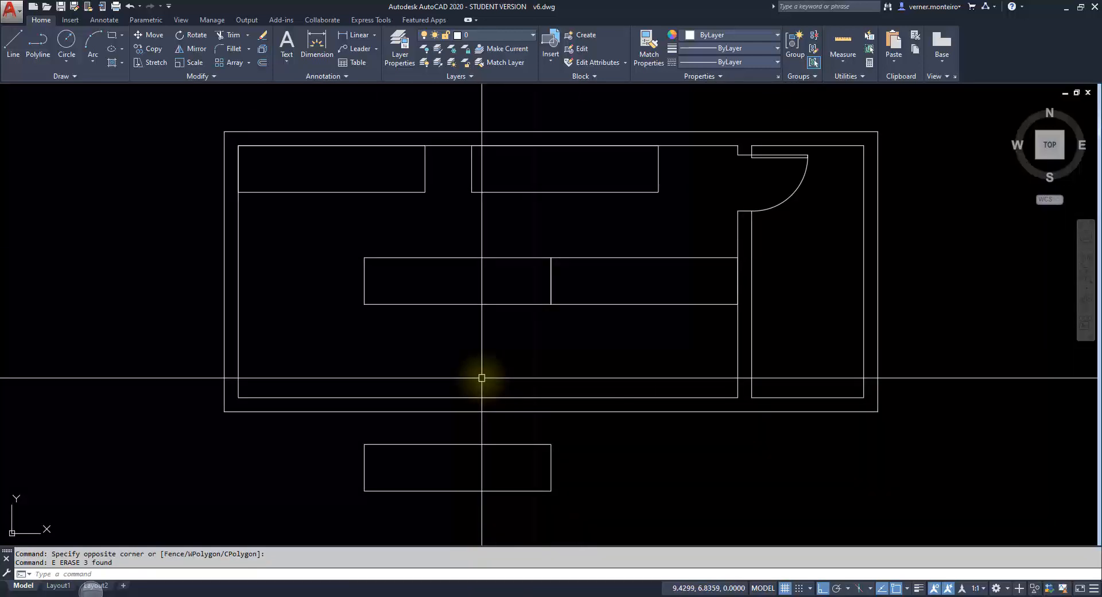
pyautogui.click(566, 455)
pyautogui.click(515, 427)
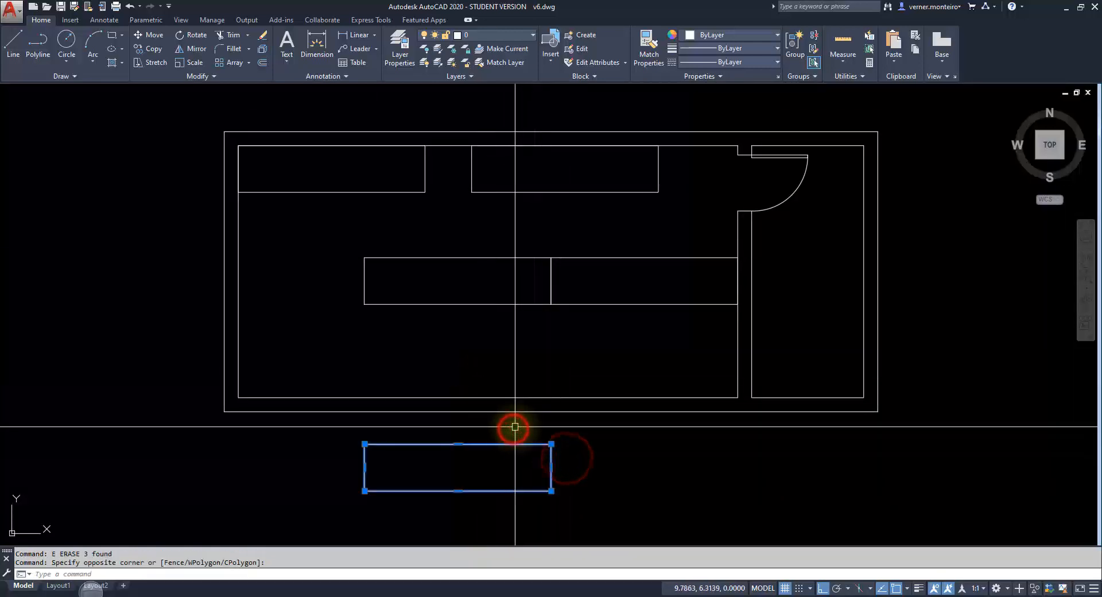
pyautogui.press('Delete')
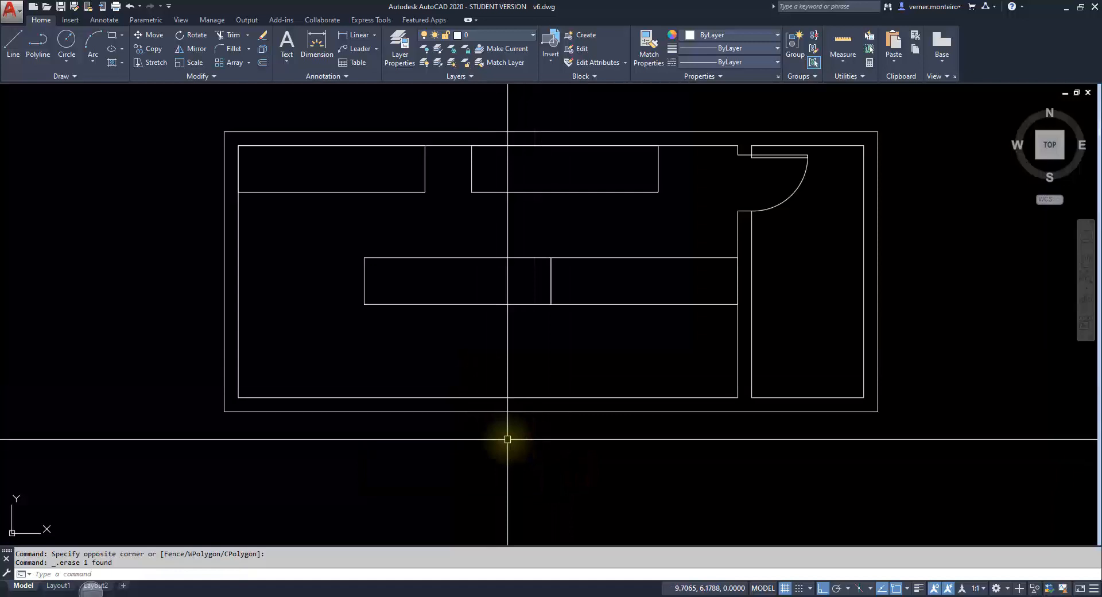